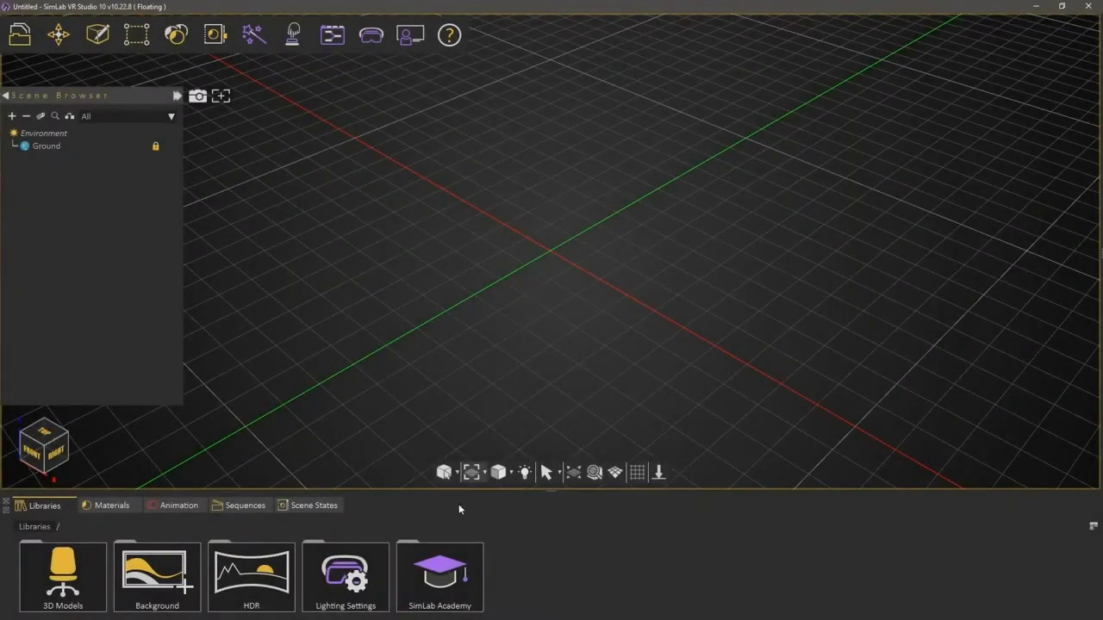
# Step: Browse Simlab Academy > VR Evaluation > User Defined > Timing and load its plant environment into the scene
pyautogui.doubleClick(446, 573)
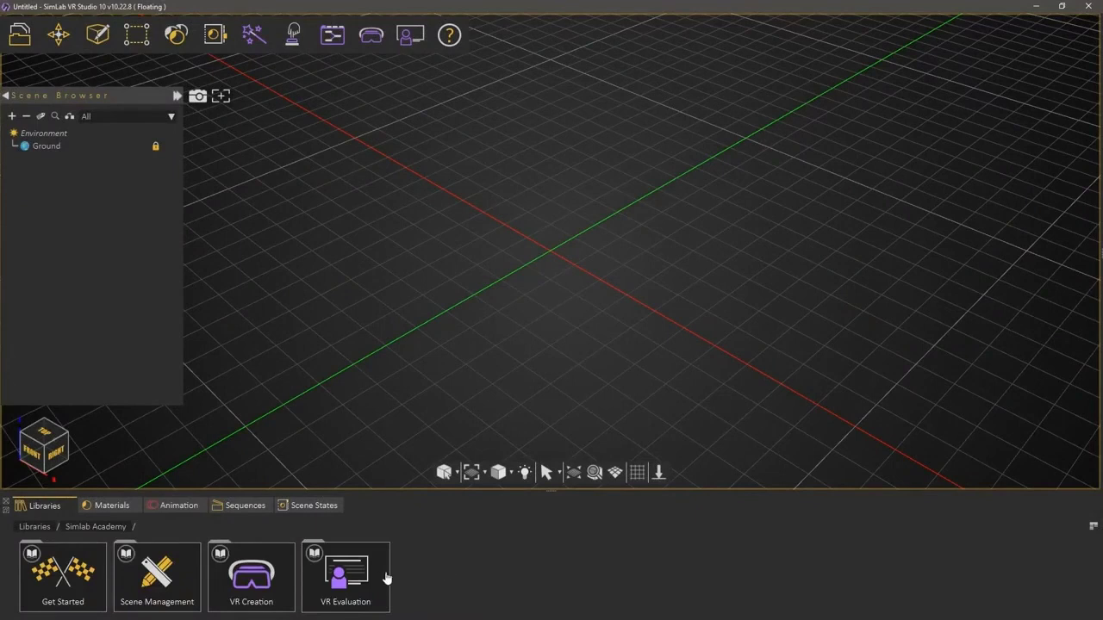
pyautogui.doubleClick(380, 576)
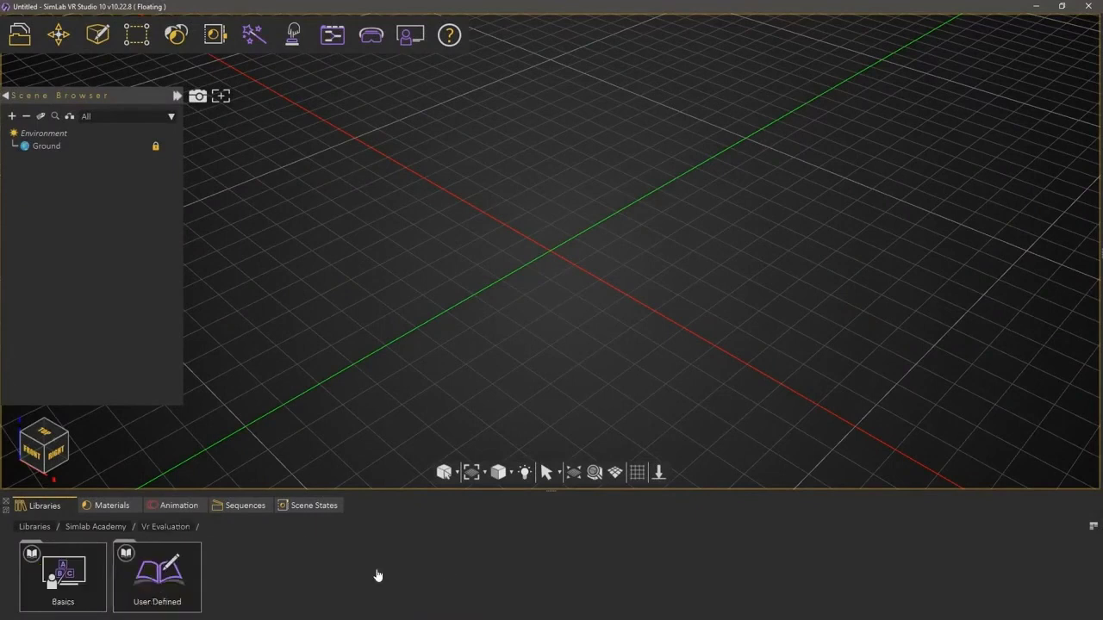
pyautogui.doubleClick(191, 579)
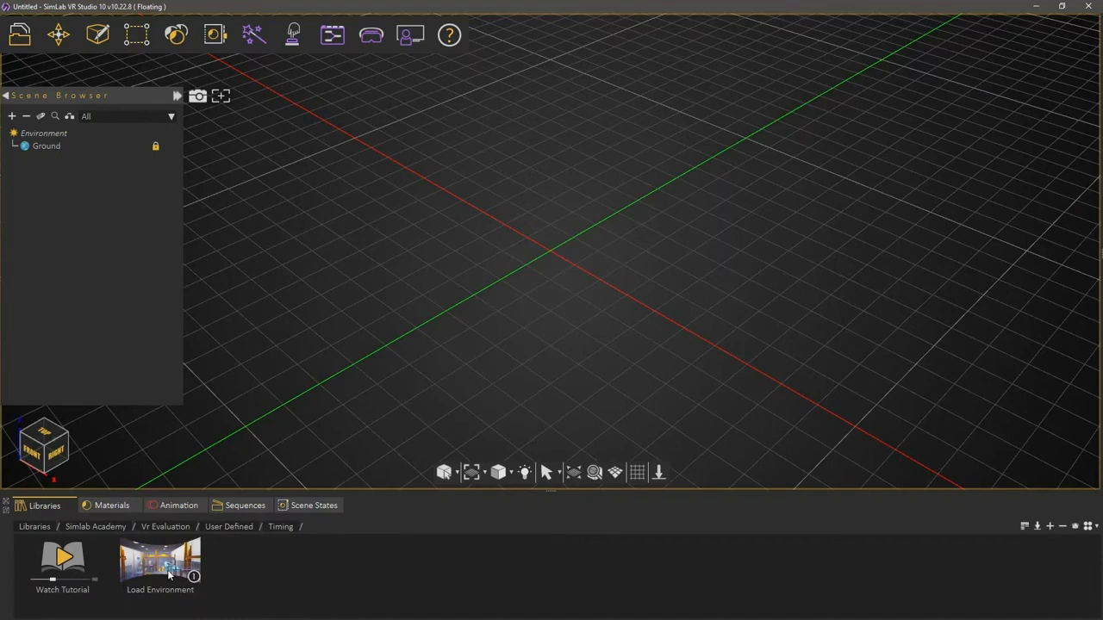
pyautogui.moveTo(169, 575); pyautogui.dragTo(527, 303)
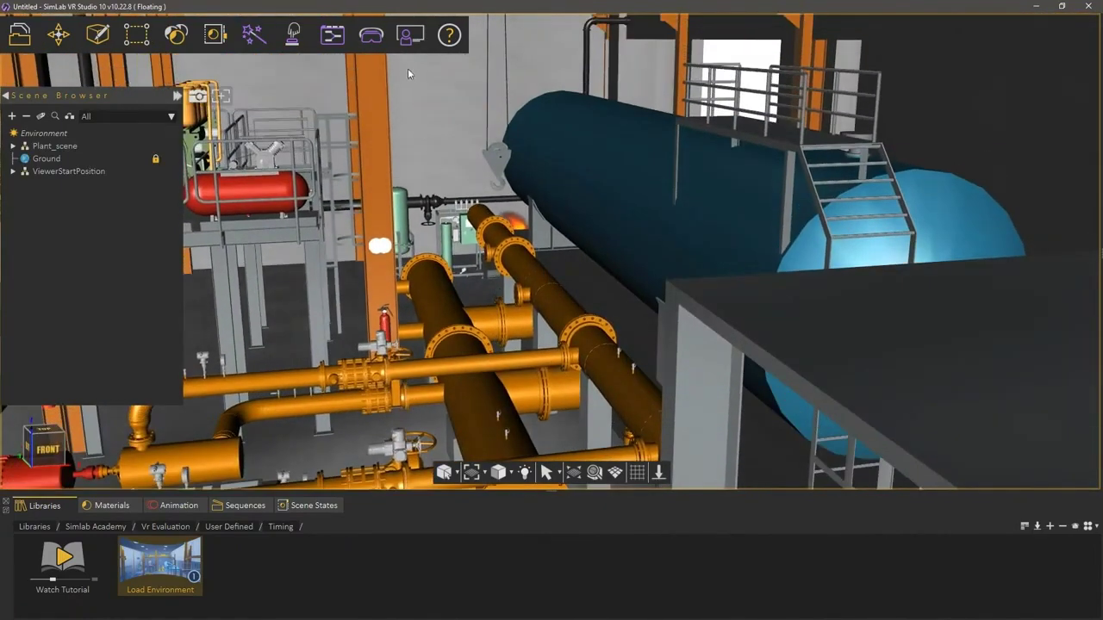
# Step: Show the plant scene in the VR viewer using Desktop mode
pyautogui.click(384, 49)
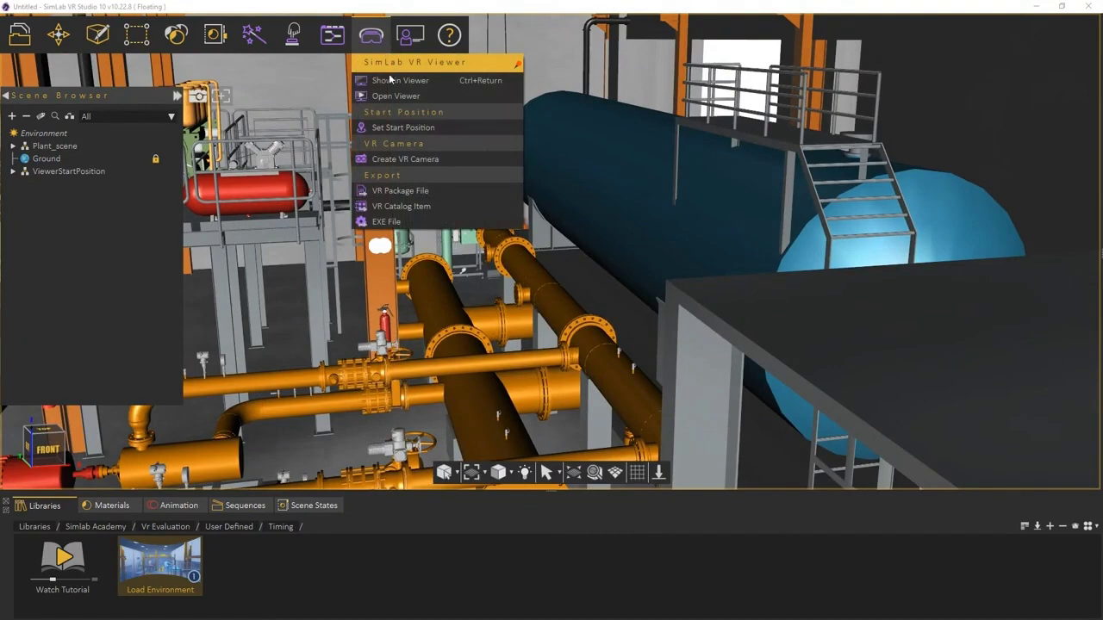
pyautogui.click(390, 81)
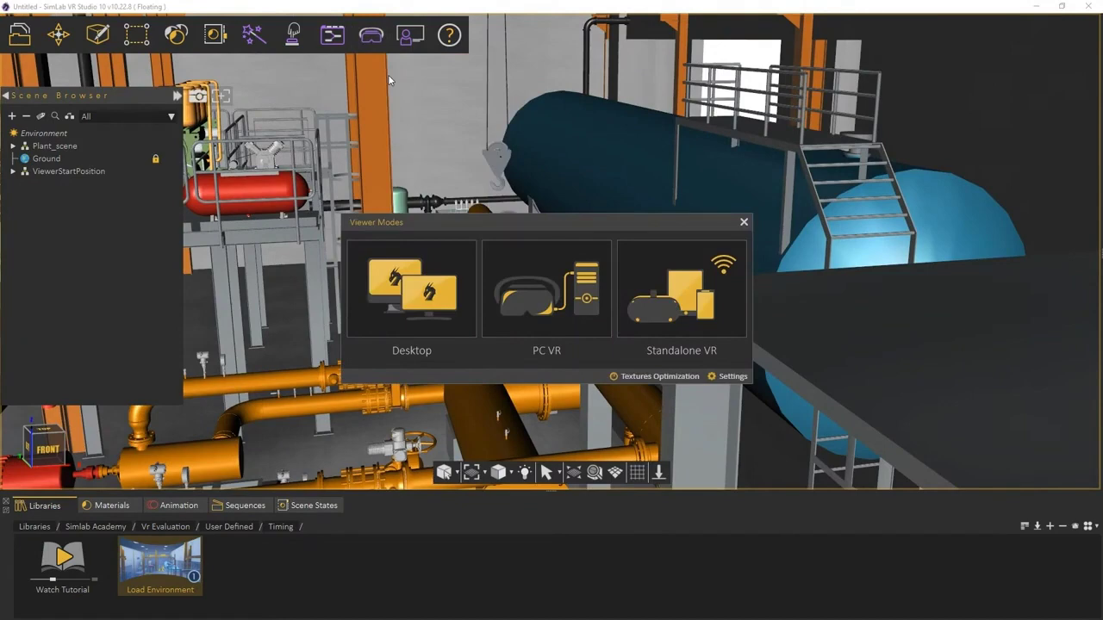
pyautogui.click(408, 267)
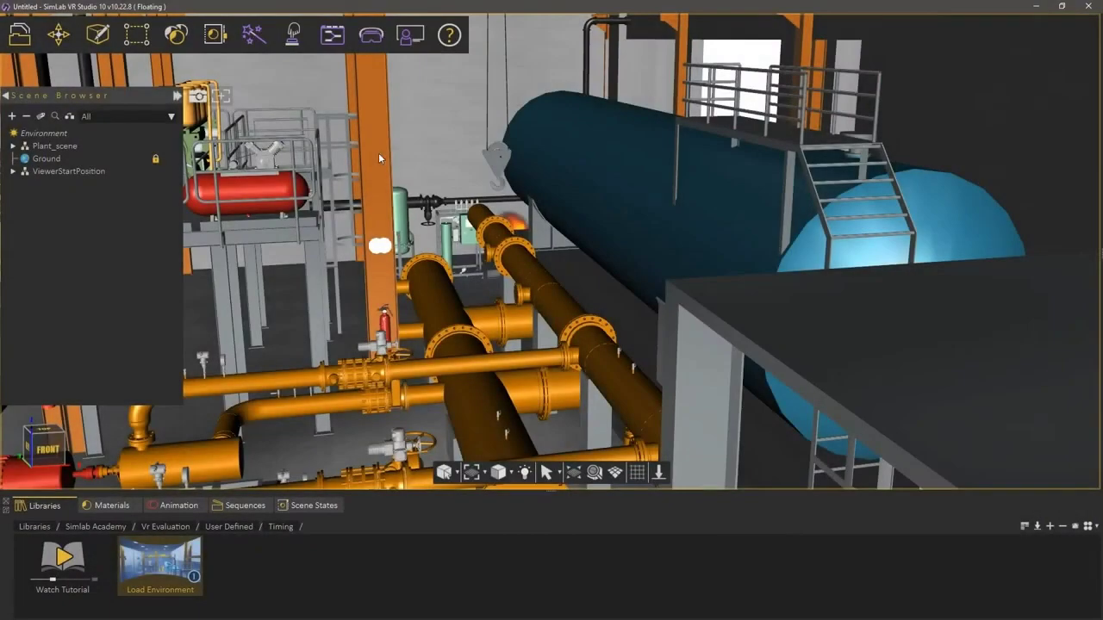
# Step: Open the Extinguisher diagram in Training Builder, framing the Change Variable Value and Show/Hide nodes
pyautogui.click(328, 36)
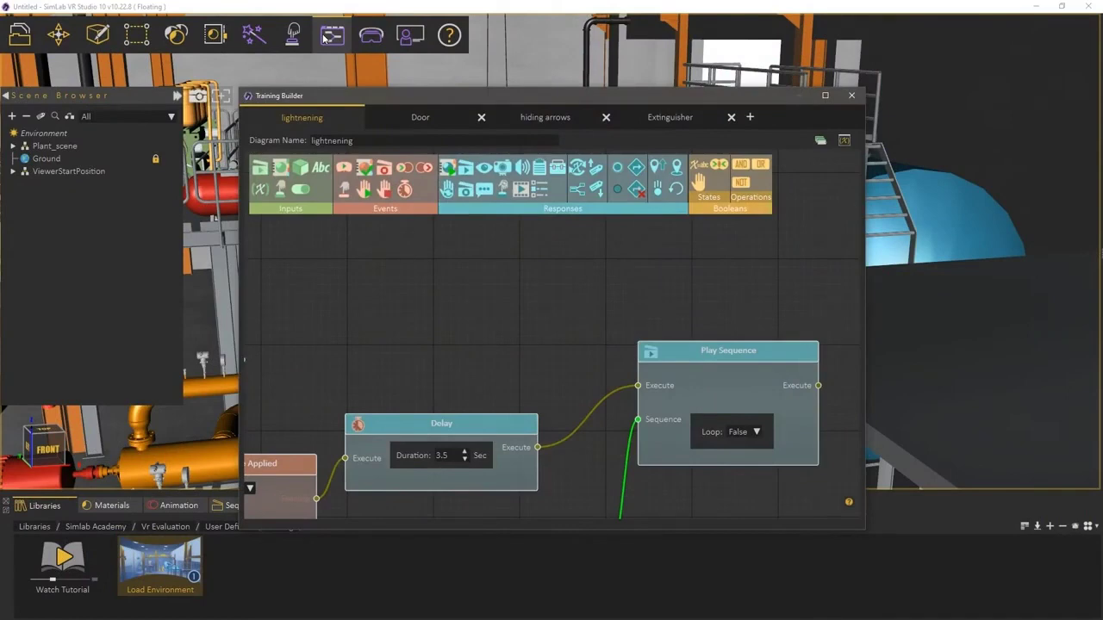
pyautogui.click(663, 115)
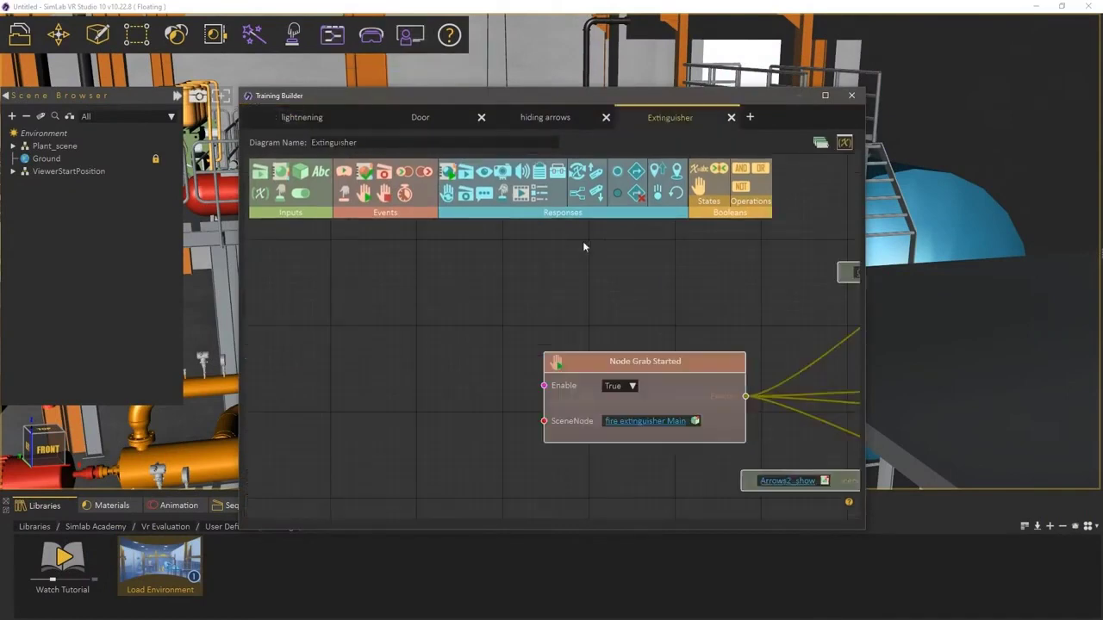
pyautogui.moveTo(576, 255); pyautogui.dragTo(681, 316)
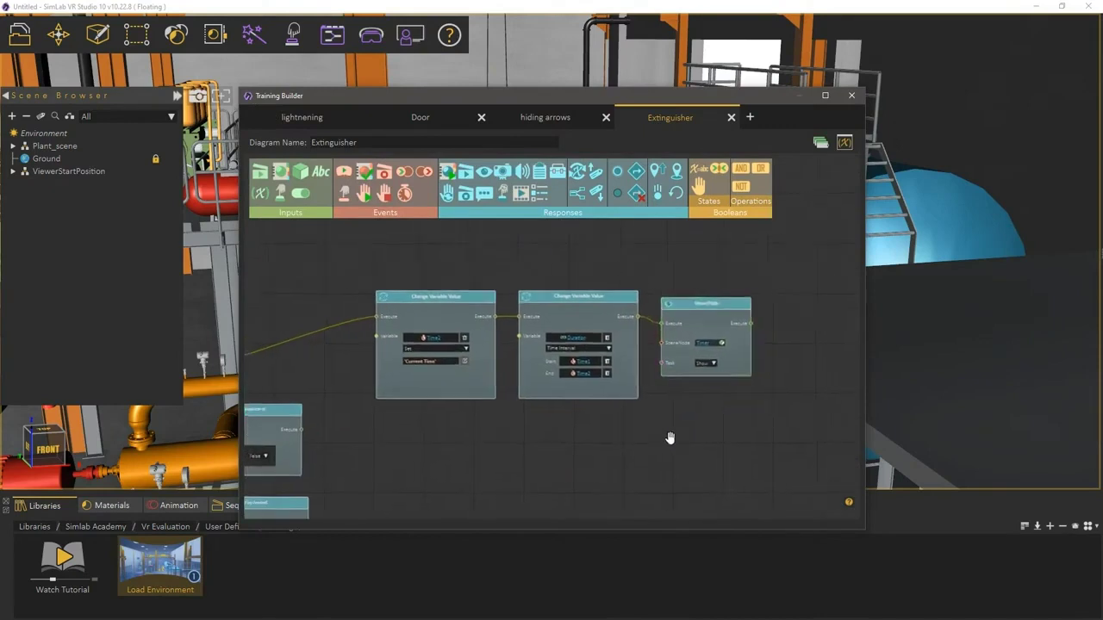
pyautogui.scroll(1, 672, 431)
pyautogui.moveTo(677, 431); pyautogui.dragTo(632, 428)
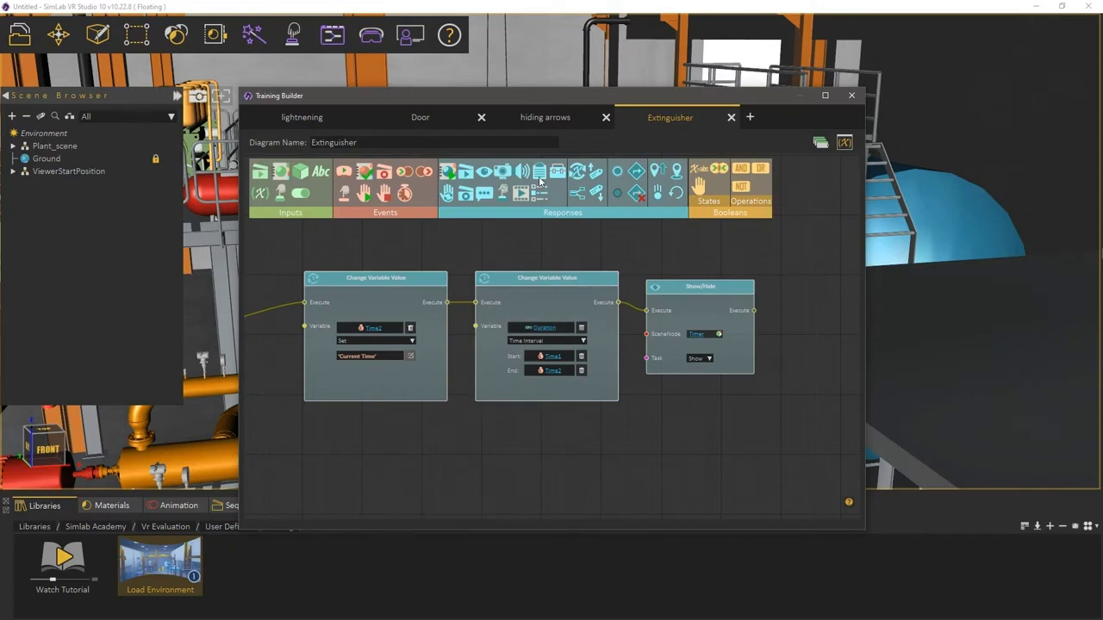
# Step: Place a Report node beside Show/Hide and wire it to execute after Show/Hide
pyautogui.moveTo(540, 181); pyautogui.dragTo(800, 292)
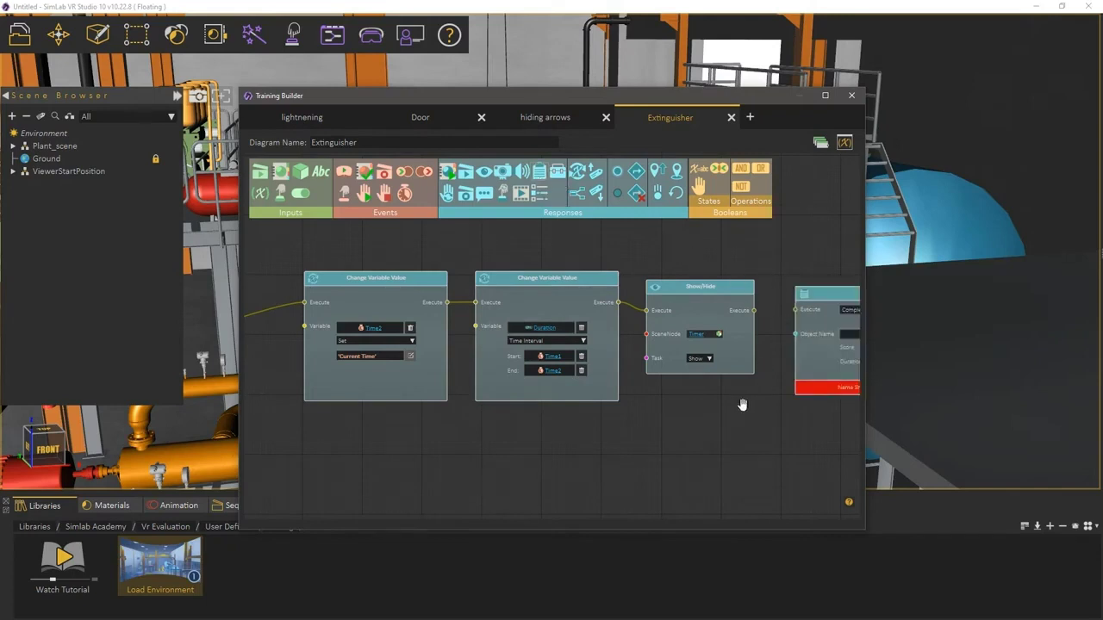
pyautogui.moveTo(742, 405); pyautogui.dragTo(534, 402)
pyautogui.moveTo(612, 301); pyautogui.dragTo(623, 289)
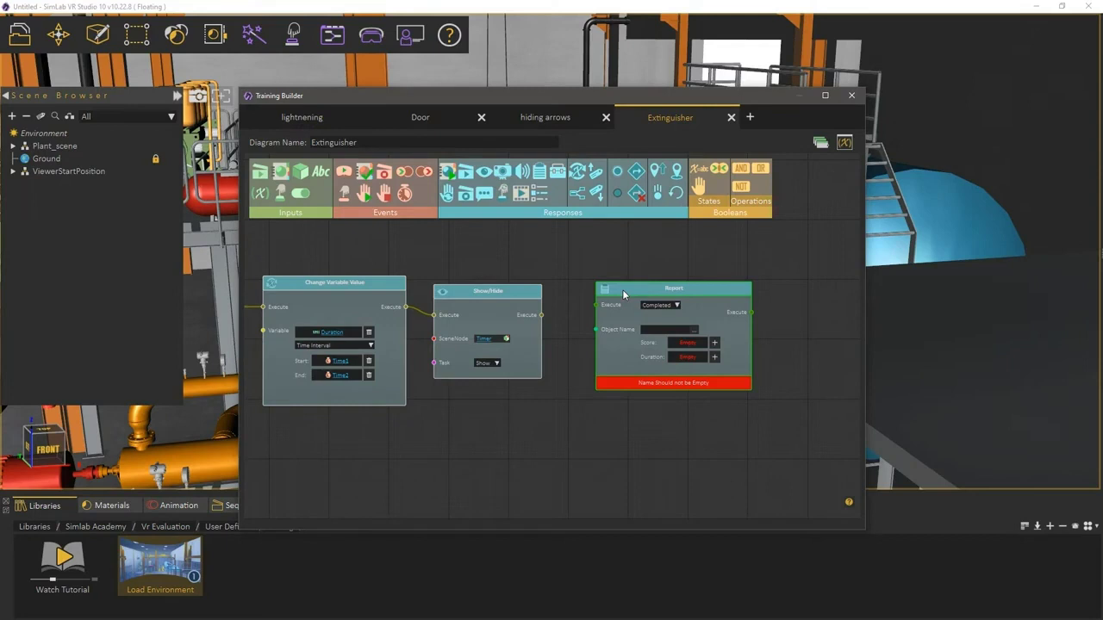
pyautogui.moveTo(541, 314); pyautogui.dragTo(599, 307)
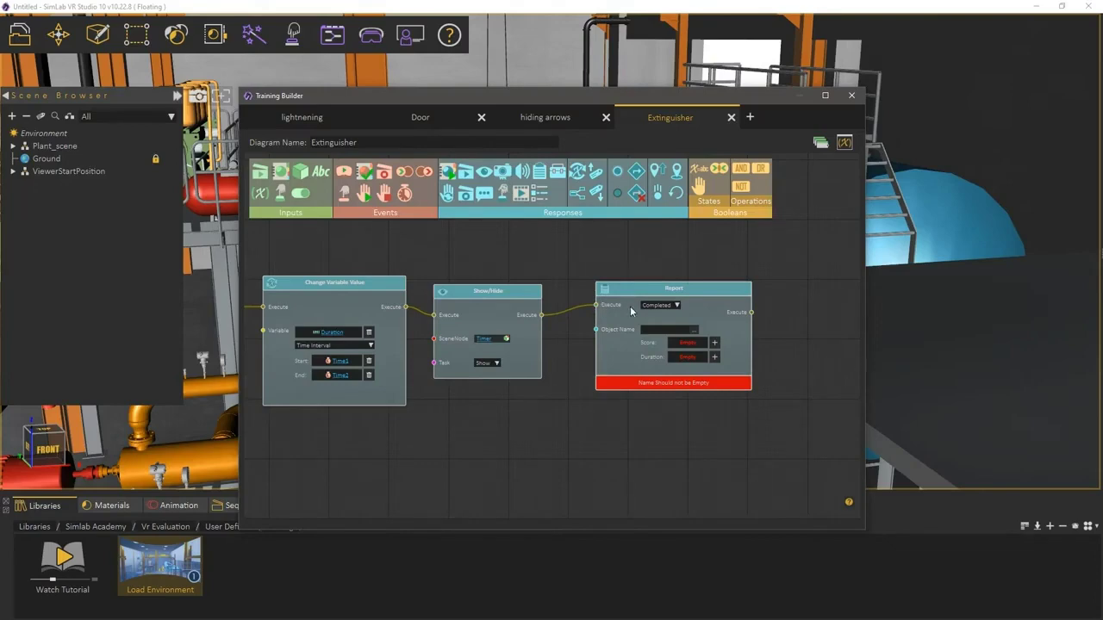
pyautogui.click(659, 306)
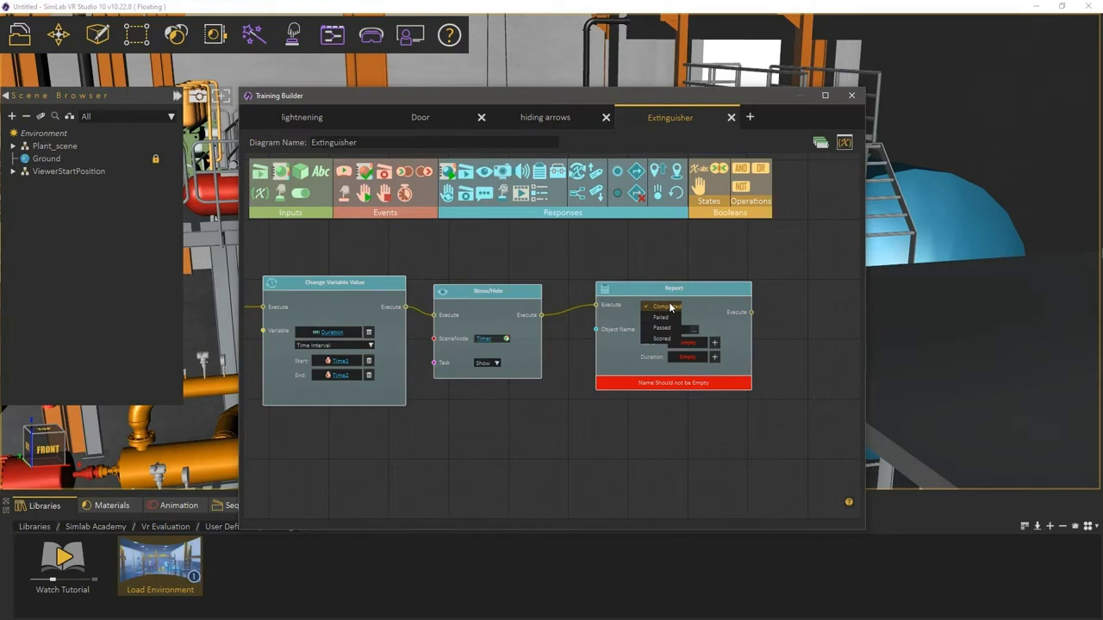
# Step: Keep the Report status Completed, name it 'The Fire Drill', and report the Duration variable
pyautogui.click(670, 308)
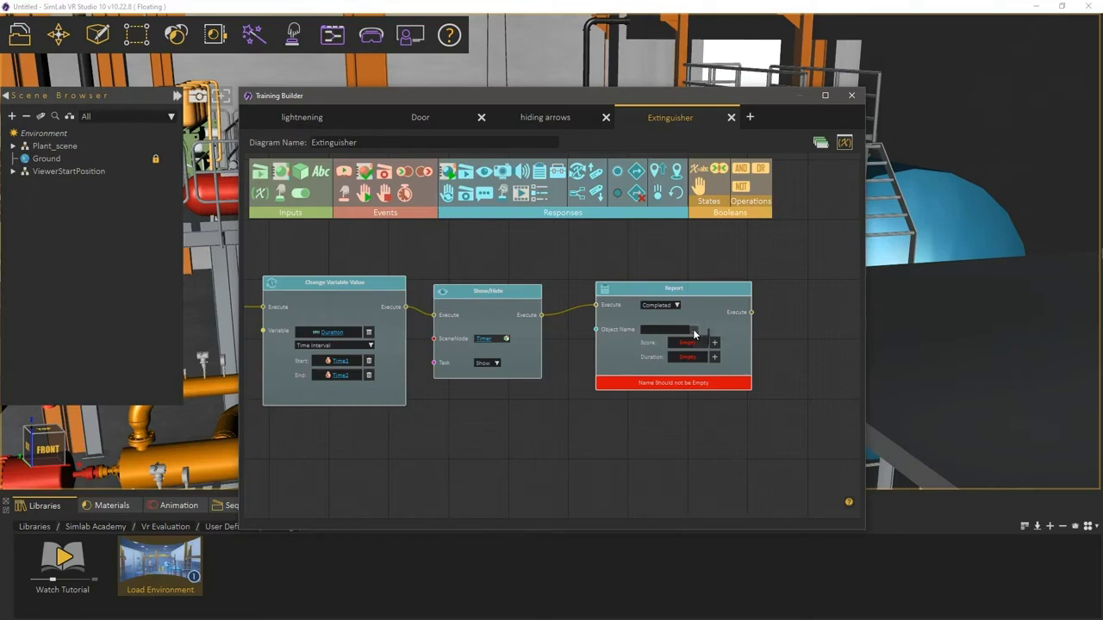
pyautogui.click(694, 333)
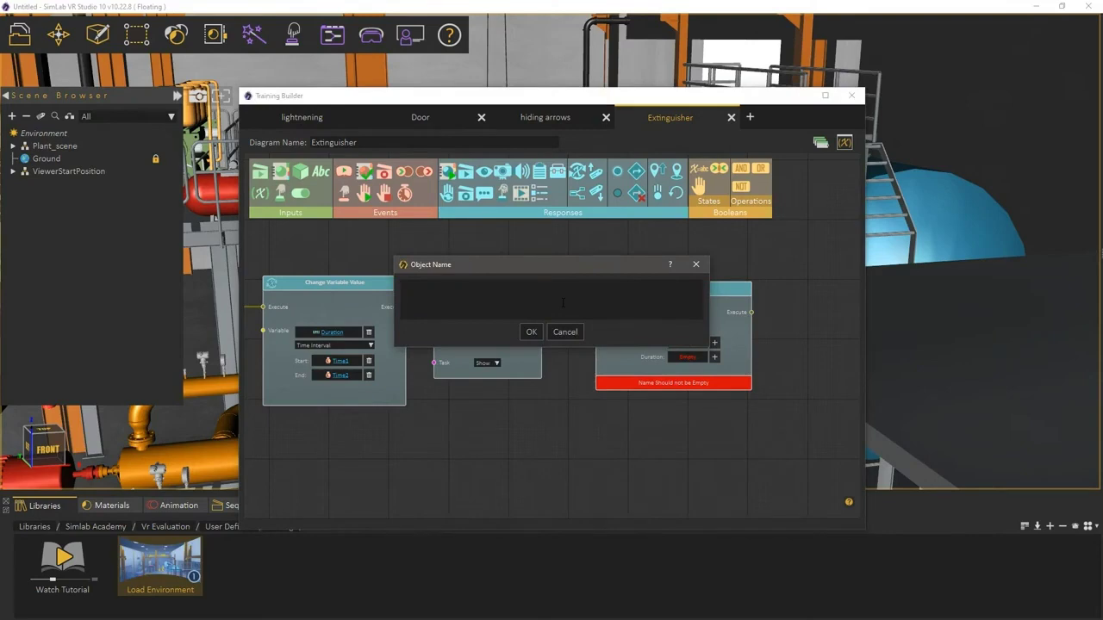
pyautogui.write('The Fire Drill')
pyautogui.click(529, 333)
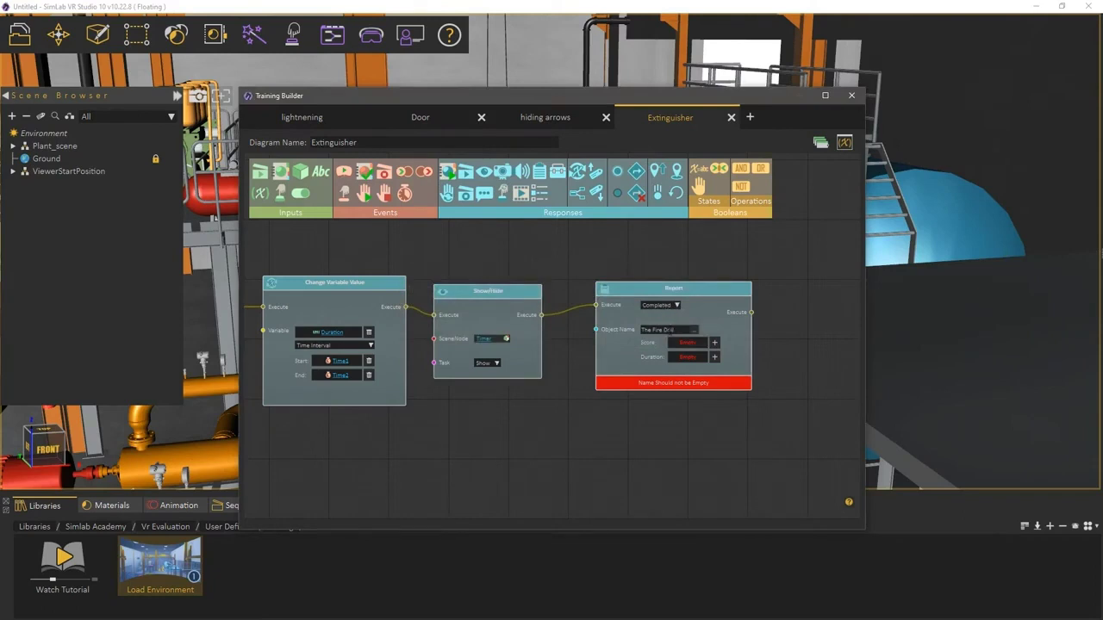
pyautogui.click(694, 357)
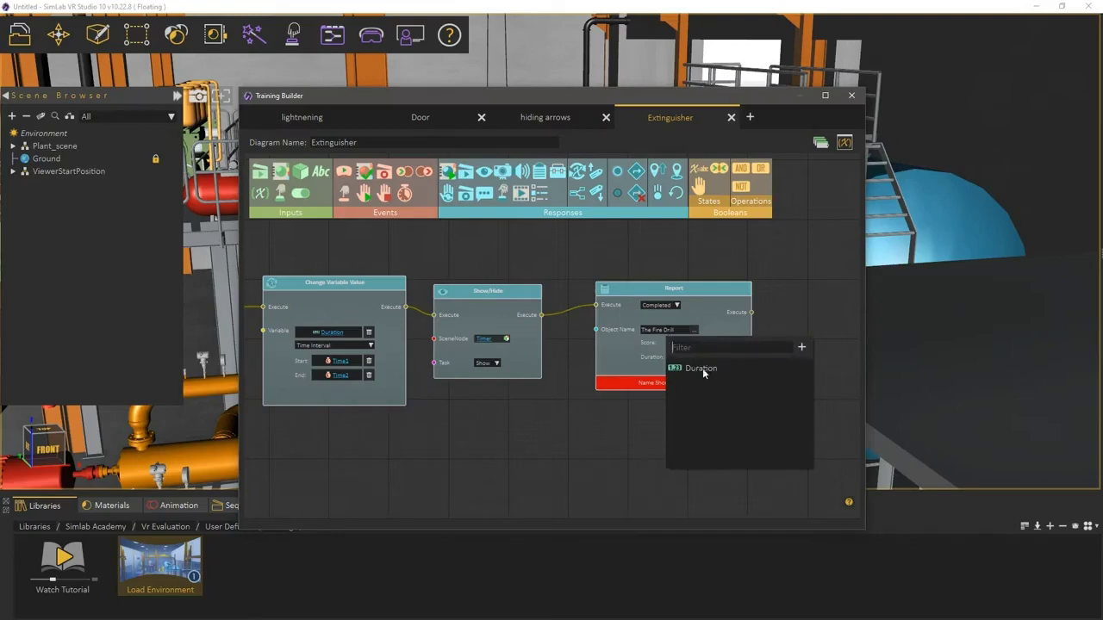
pyautogui.click(702, 368)
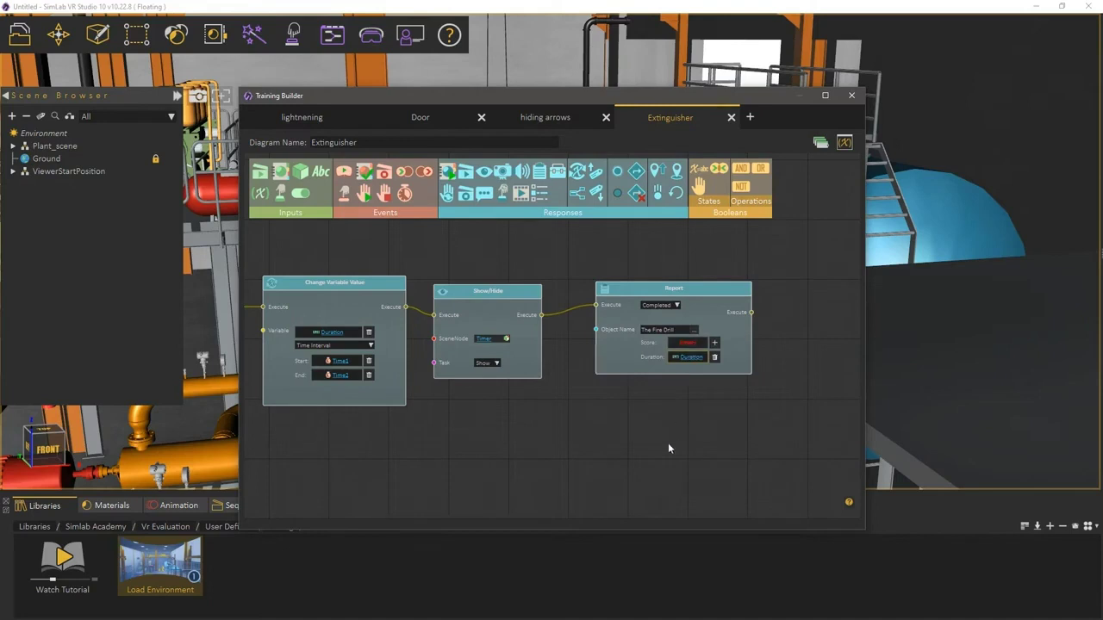
# Step: Add a second Report node wired to run after the other Show/Hide node
pyautogui.moveTo(668, 448); pyautogui.dragTo(499, 377, button='middle')
pyautogui.scroll(-1, 563, 399)
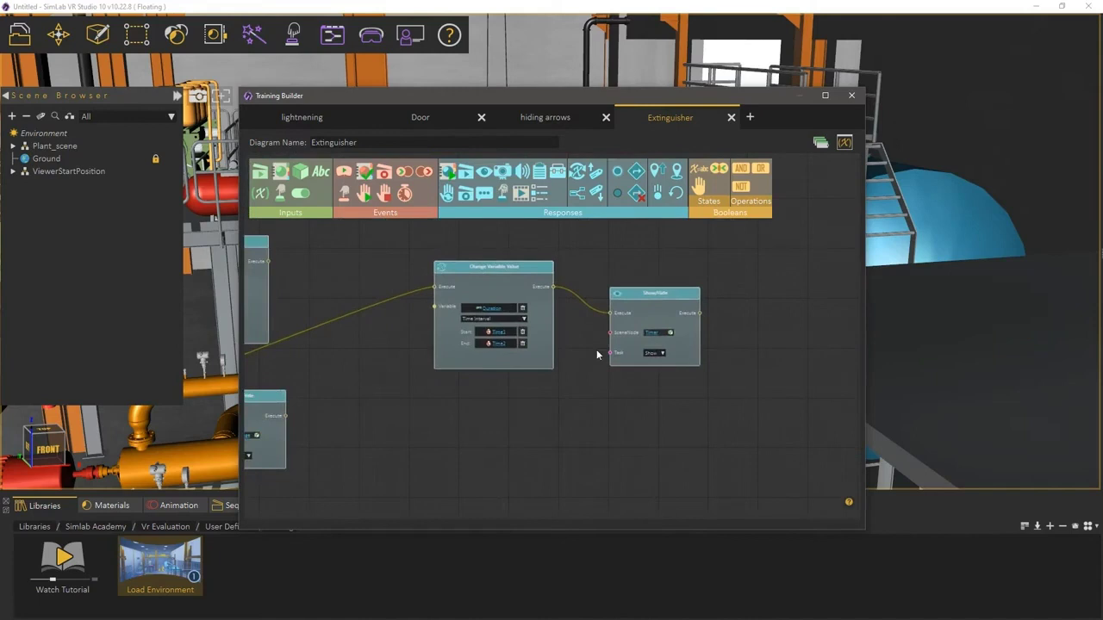
pyautogui.moveTo(596, 349); pyautogui.dragTo(525, 367, button='middle')
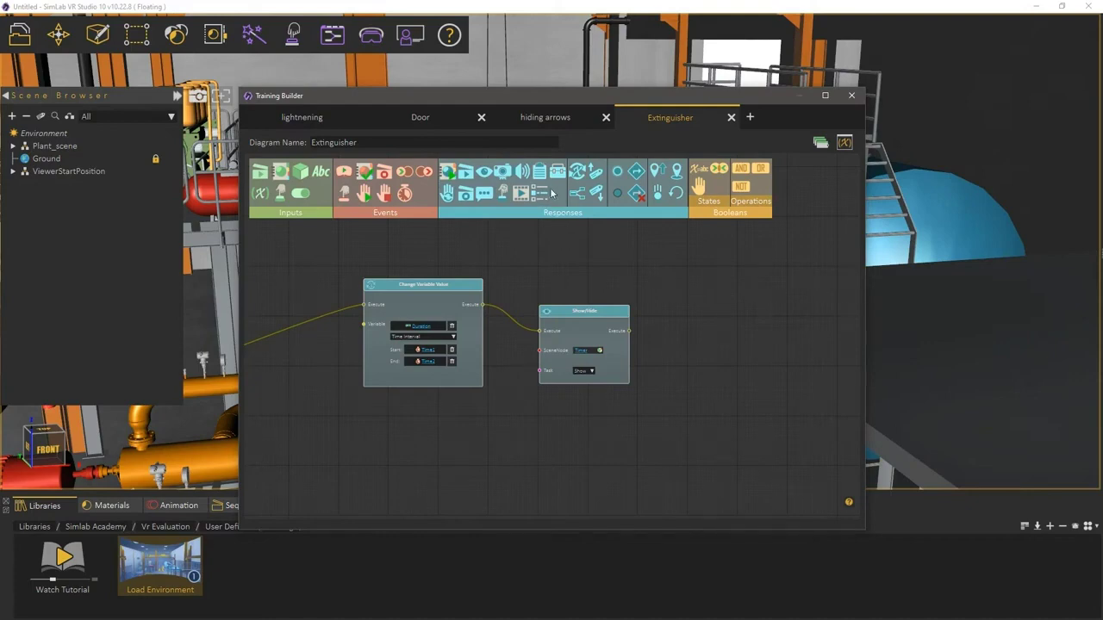
pyautogui.moveTo(550, 181); pyautogui.dragTo(673, 297)
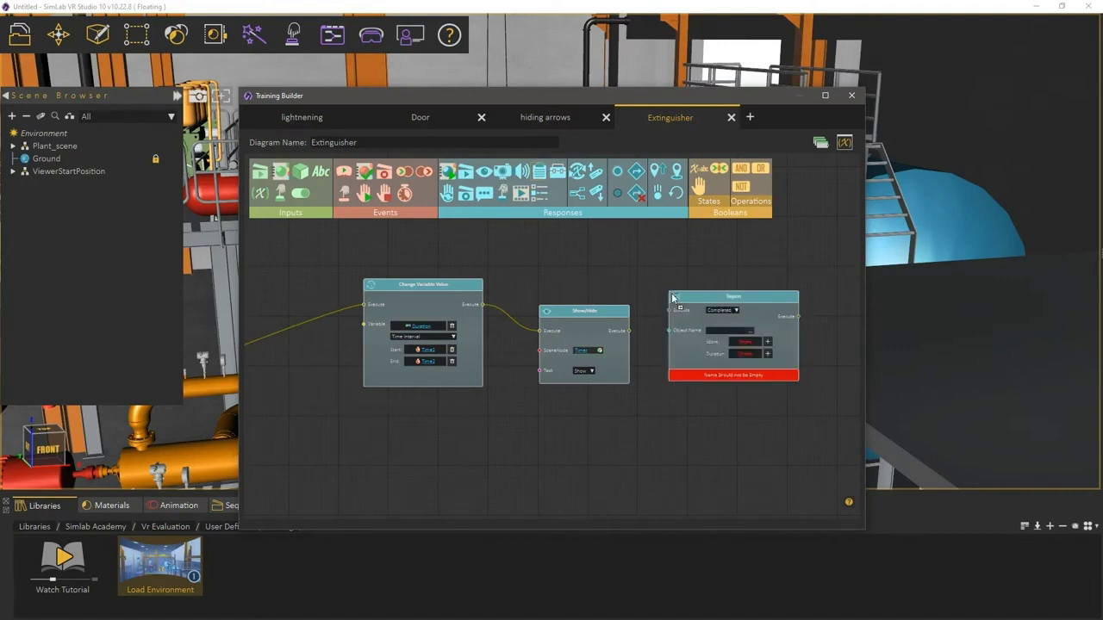
pyautogui.moveTo(635, 330); pyautogui.dragTo(670, 310)
# Step: Set the new Report node to Failed with object name 'The Fire drill', then select it
pyautogui.click(723, 311)
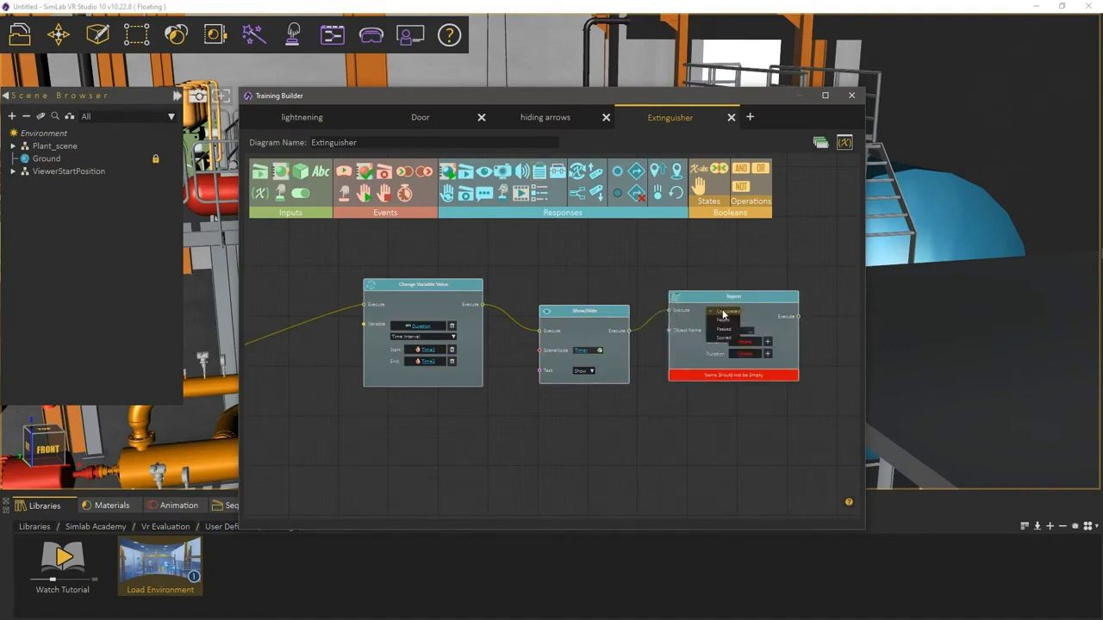
pyautogui.click(722, 324)
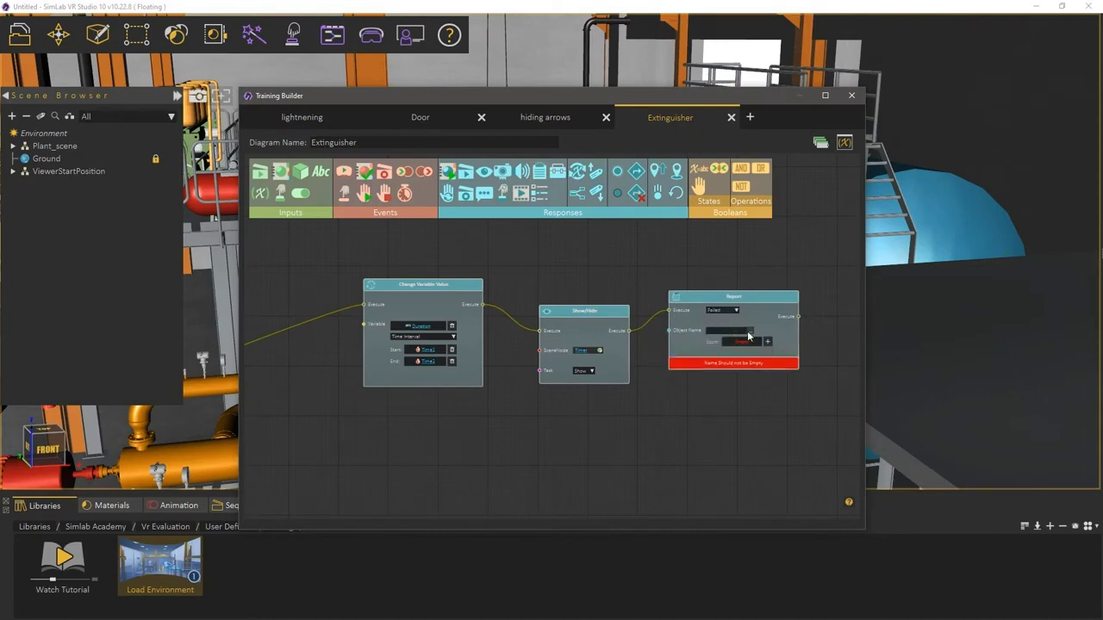
pyautogui.click(749, 331)
pyautogui.write('The Fire drill')
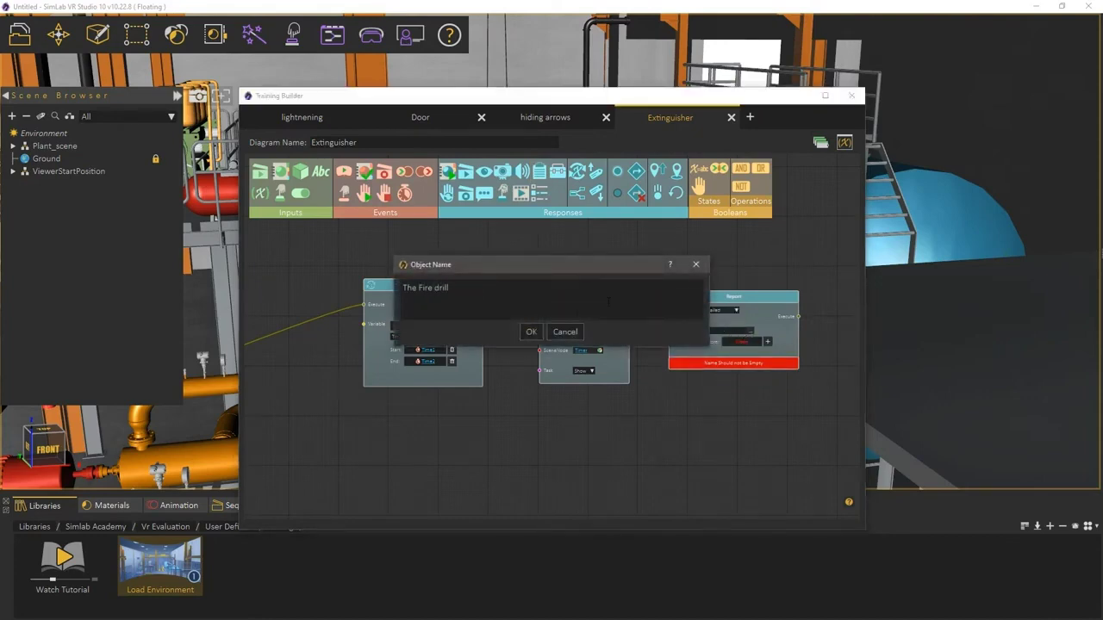
pyautogui.click(532, 332)
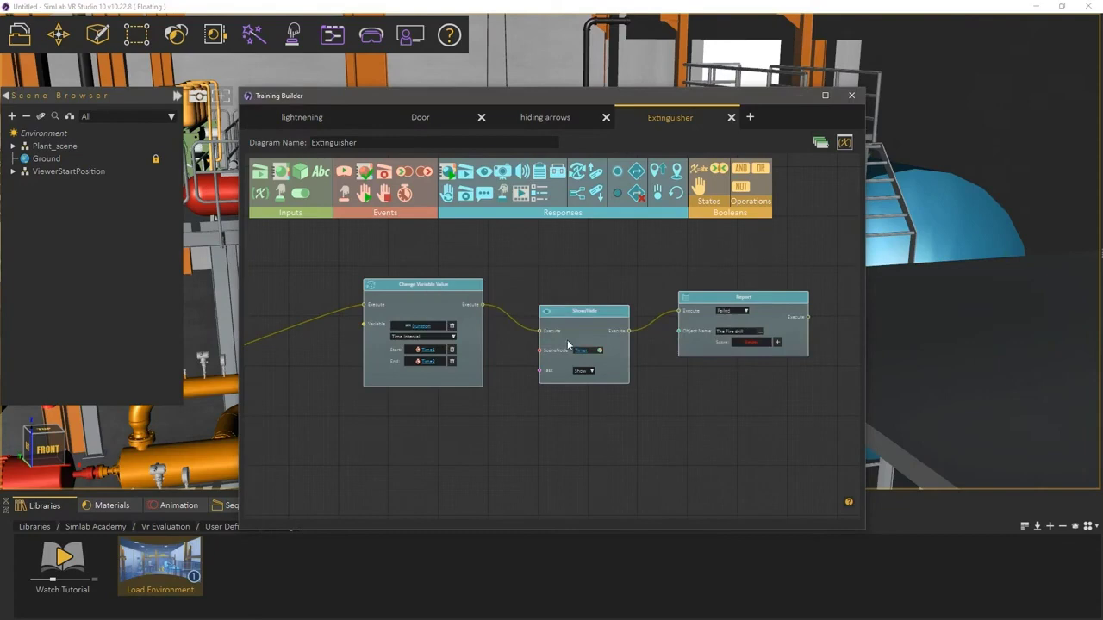
pyautogui.moveTo(708, 349); pyautogui.dragTo(710, 350)
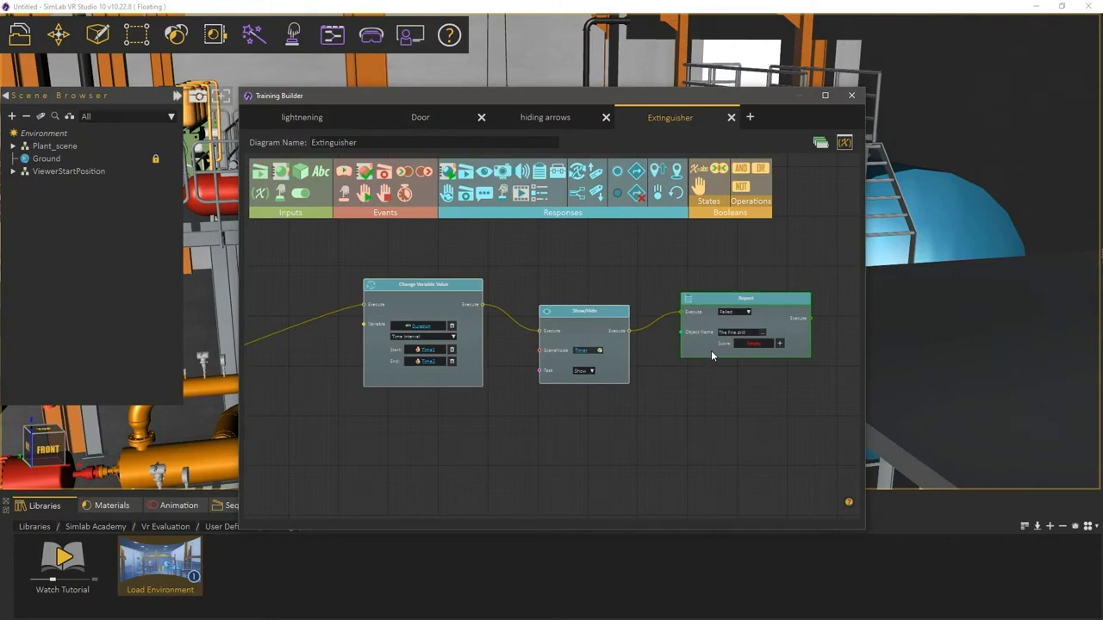
# Step: Close Training Builder and run the plant scene in the Desktop viewer
pyautogui.click(851, 95)
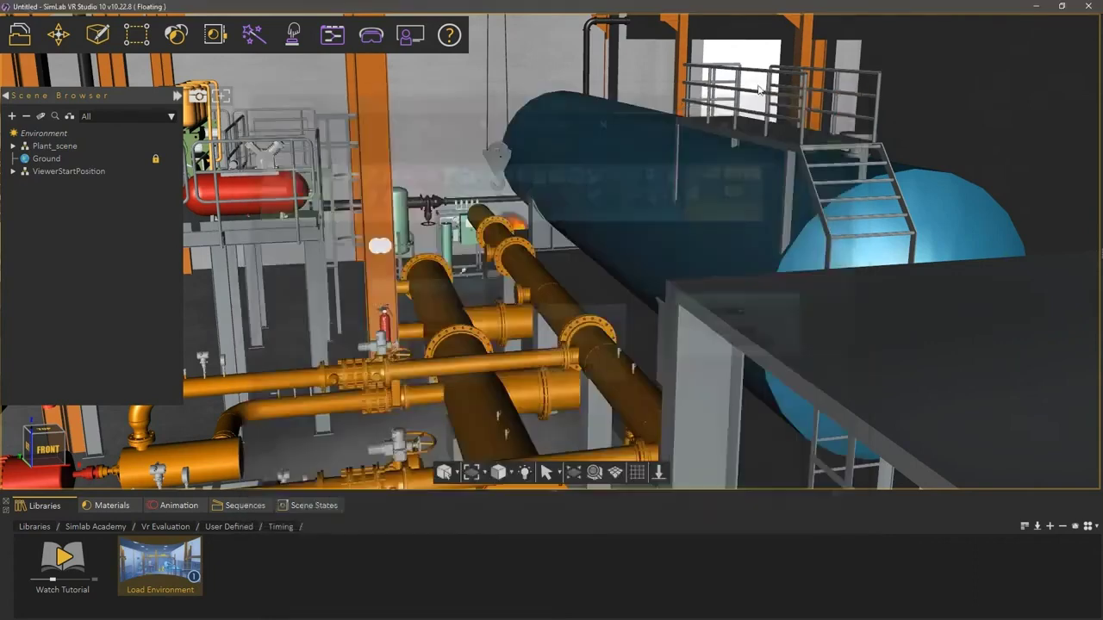
pyautogui.click(370, 35)
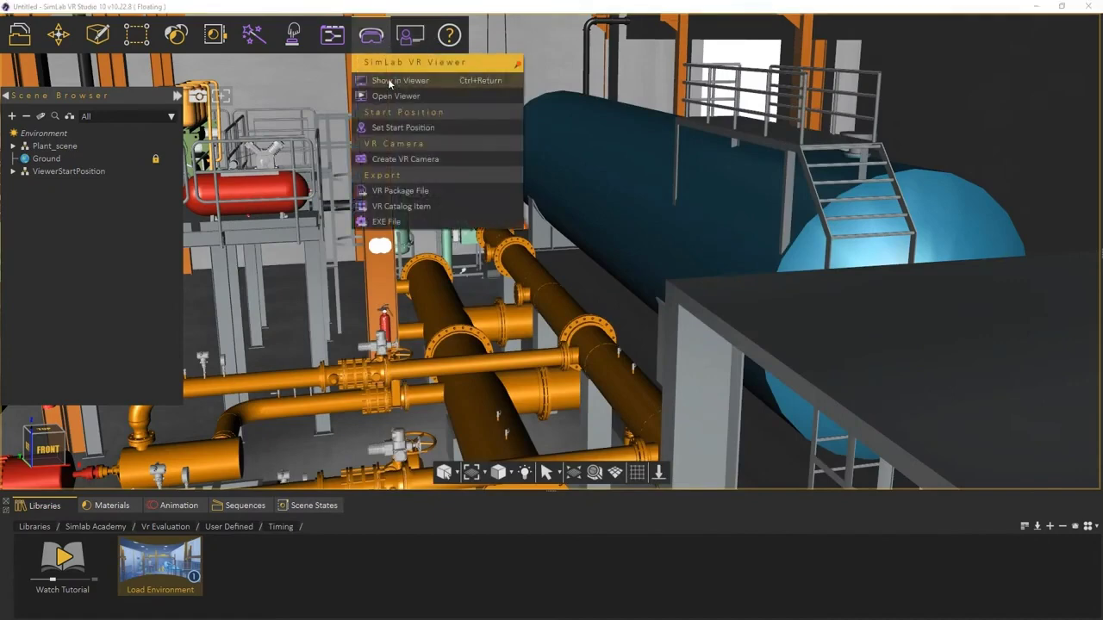
pyautogui.click(389, 83)
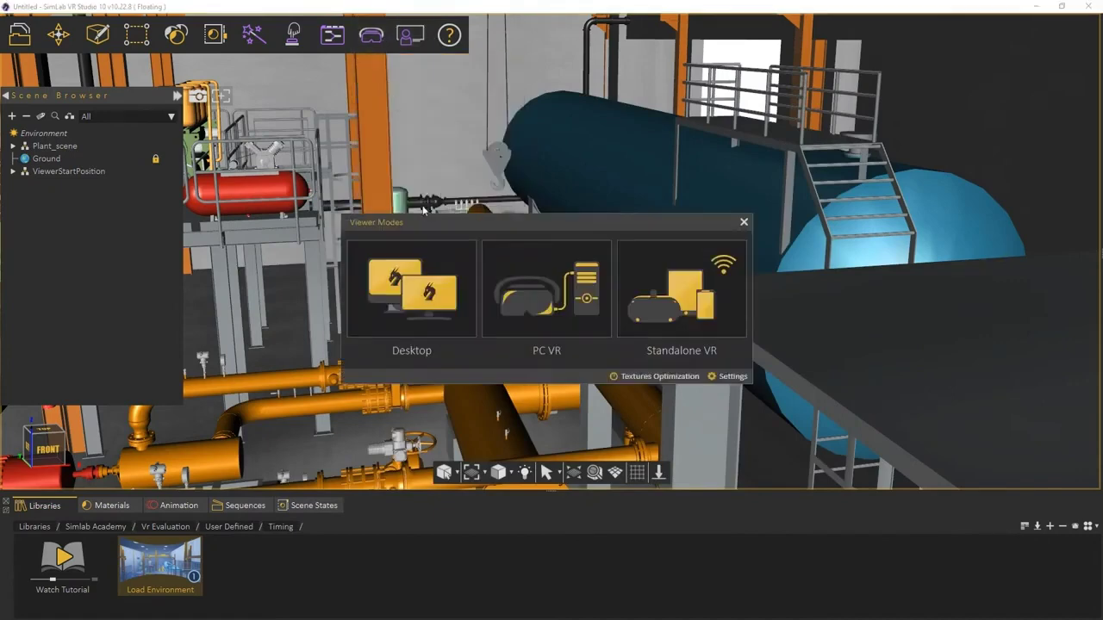
pyautogui.click(421, 275)
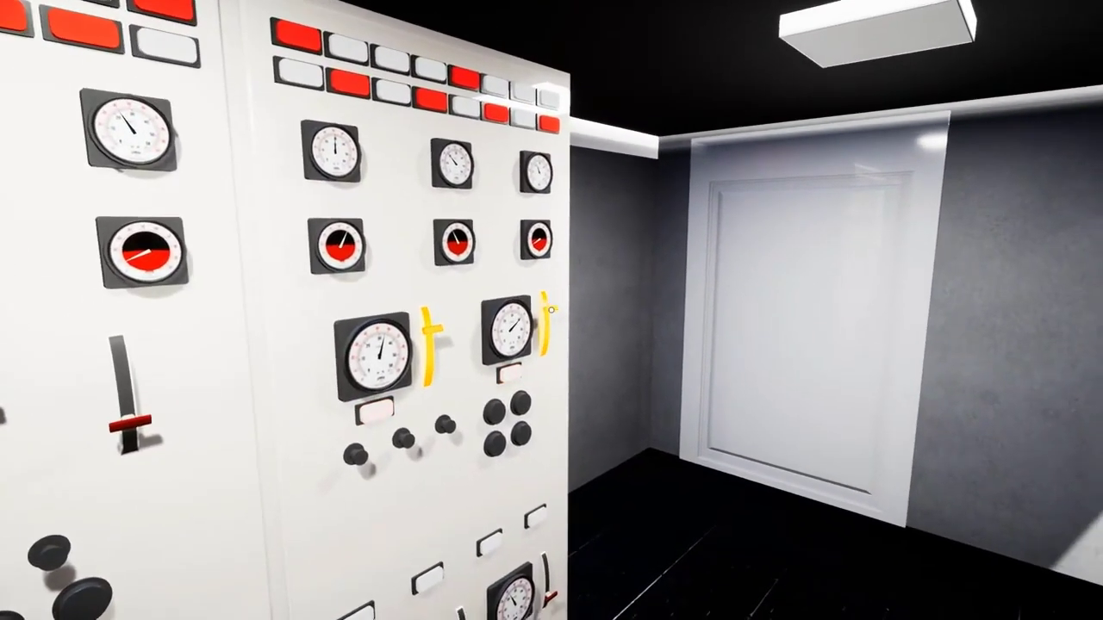
# Step: Pull the control-panel levers to start the alarm and timer, then exit to the editor
pyautogui.click(551, 310)
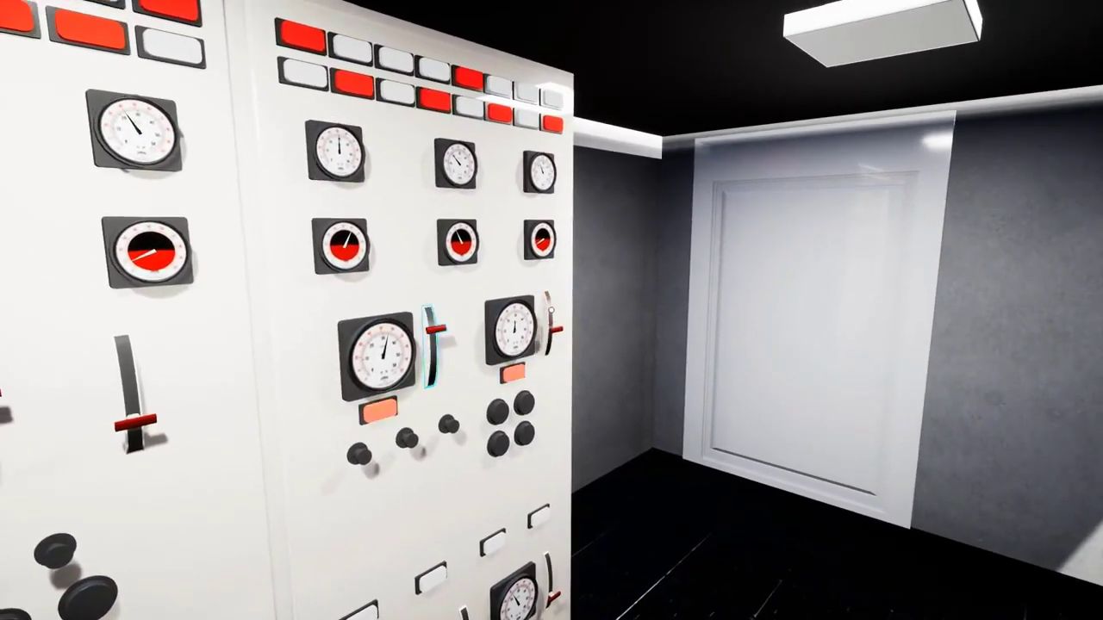
pyautogui.click(431, 340)
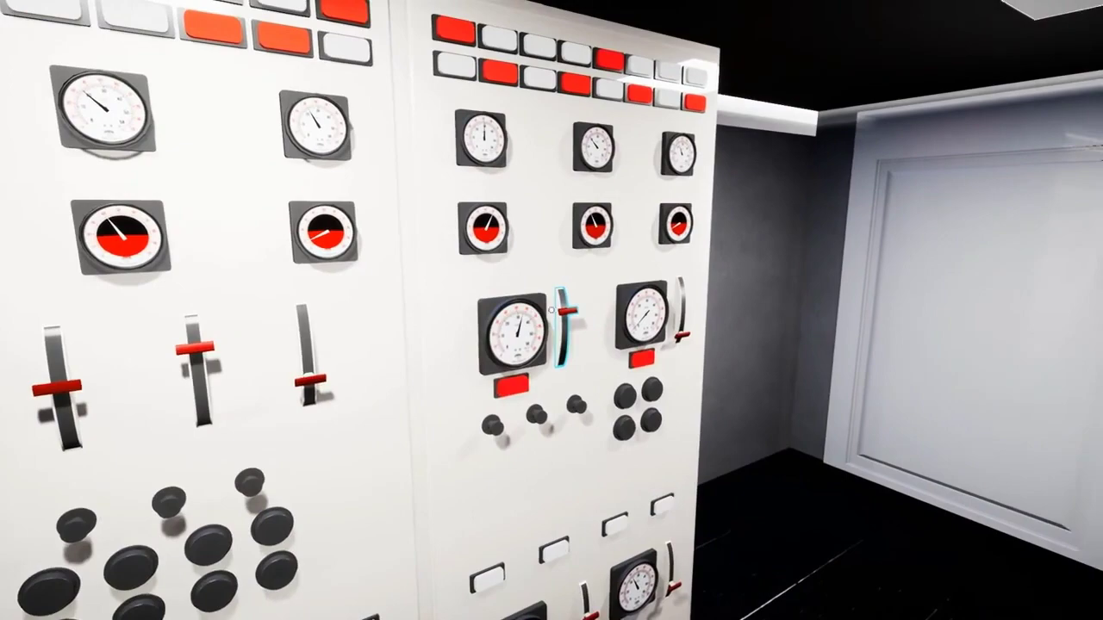
pyautogui.click(550, 311)
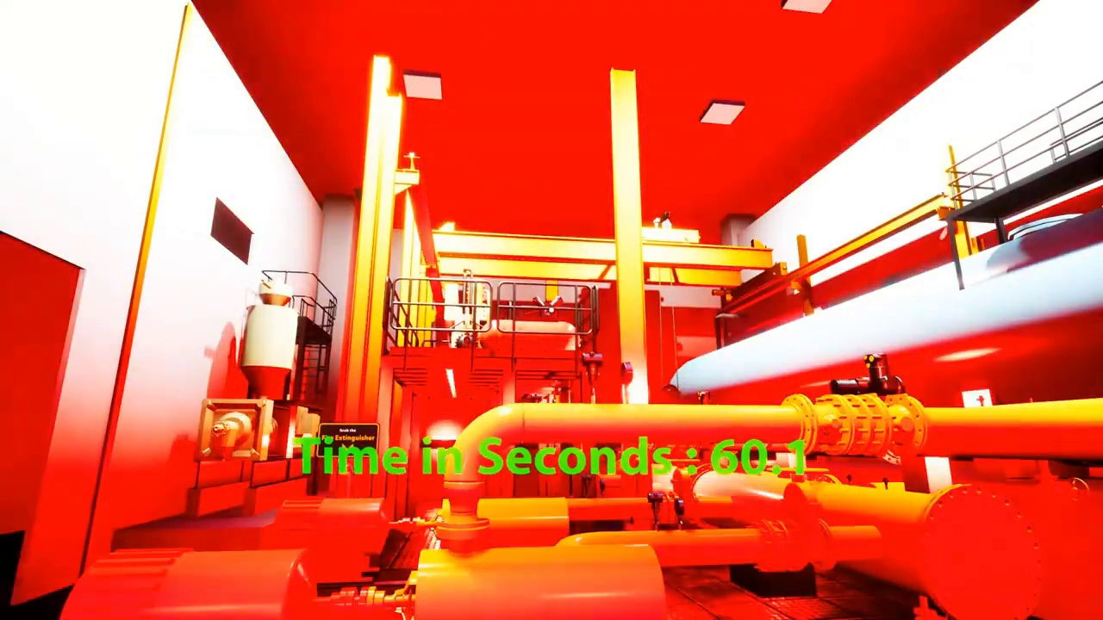
pyautogui.press('Escape')
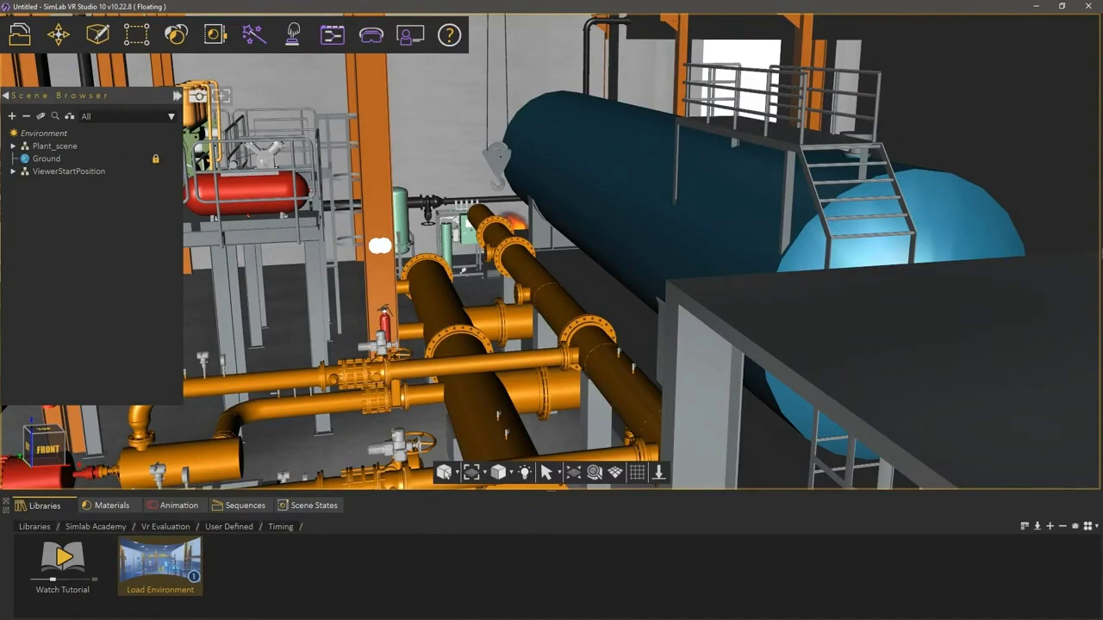
# Step: Open the VR Evaluation toolbar menu
pyautogui.click(407, 43)
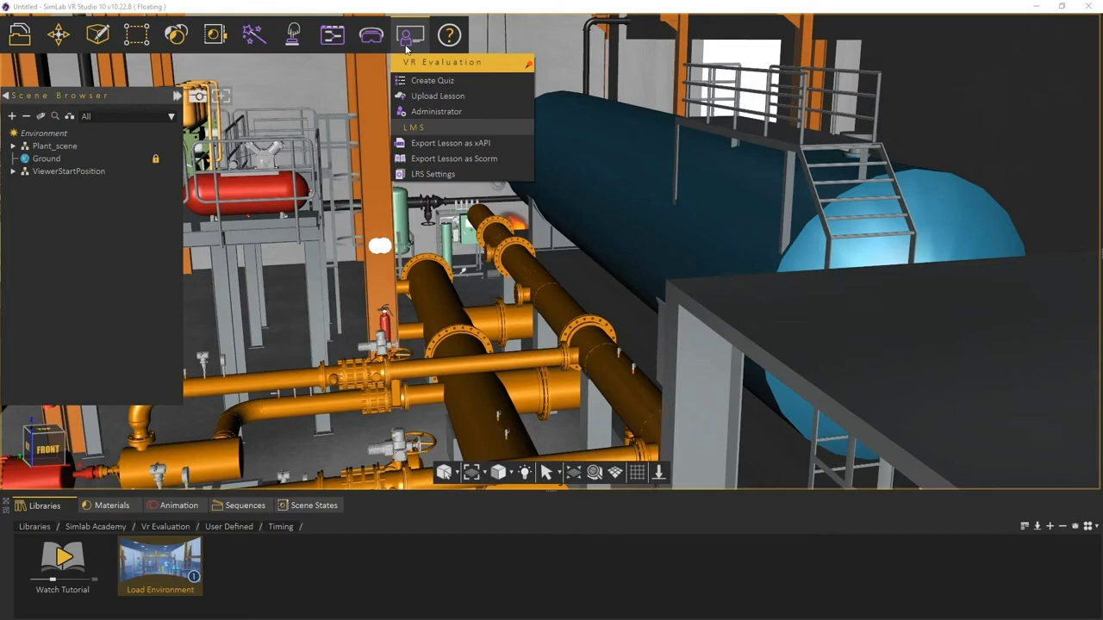
# Step: Choose Upload Lesson and sign in with the saved account credentials
pyautogui.click(422, 96)
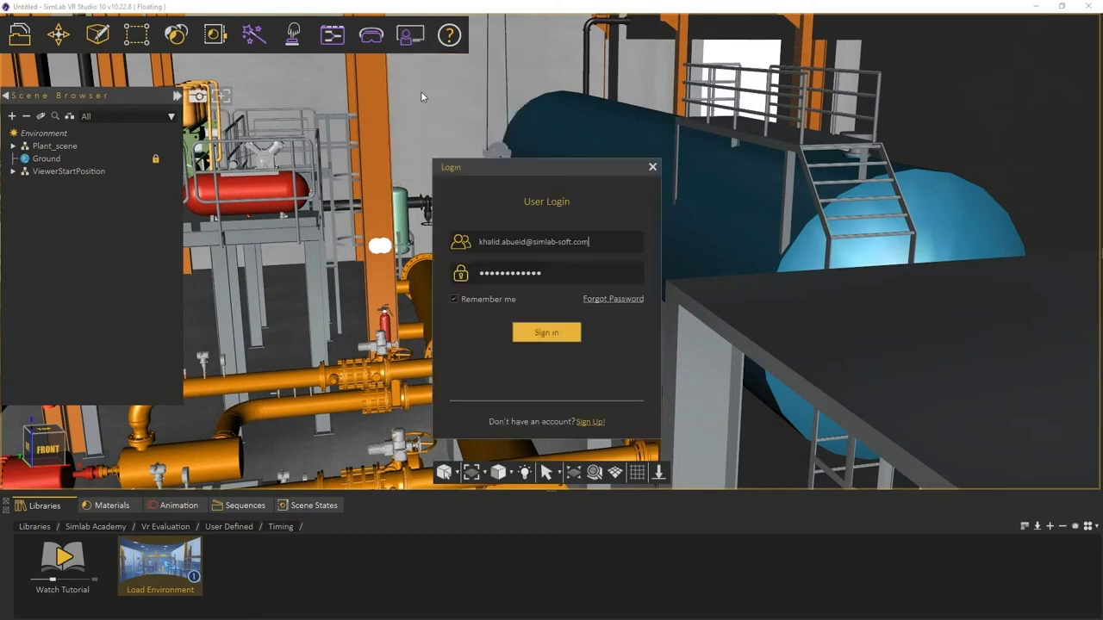
pyautogui.click(546, 333)
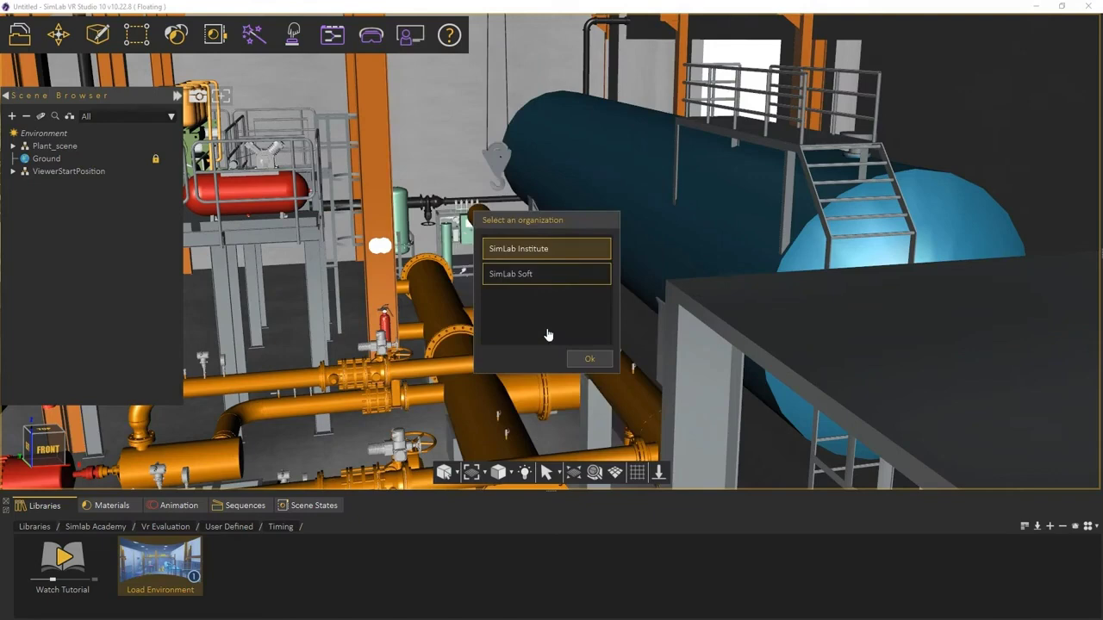
# Step: Confirm the organization, title the lesson 'FireDrill' and use avatar_1.png as its thumbnail
pyautogui.click(581, 362)
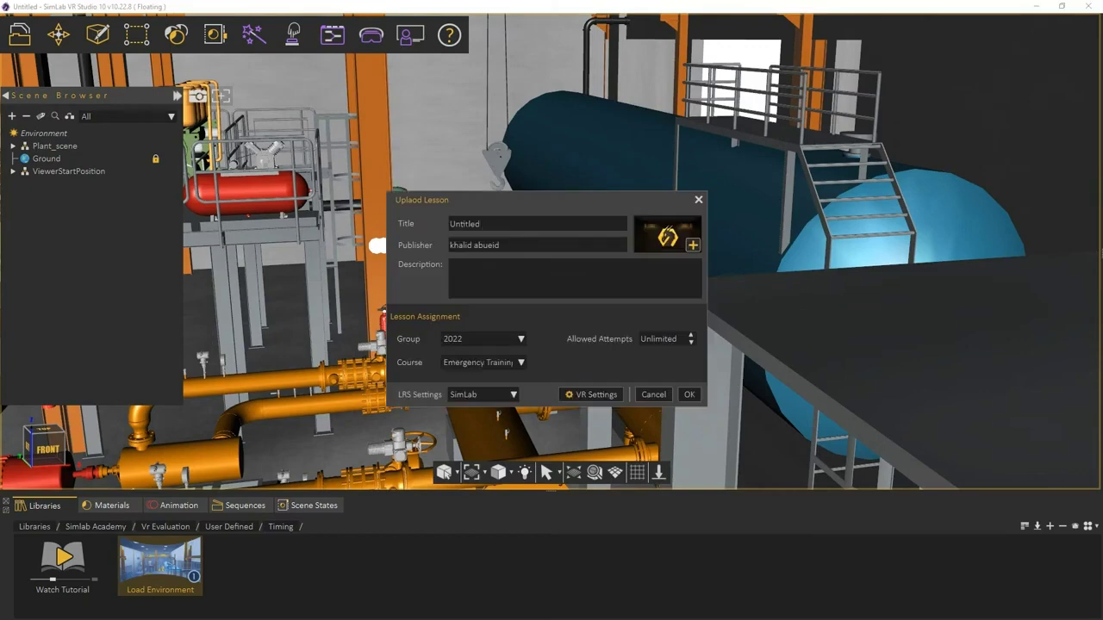
pyautogui.doubleClick(436, 225)
pyautogui.write('FireDrill')
pyautogui.click(676, 235)
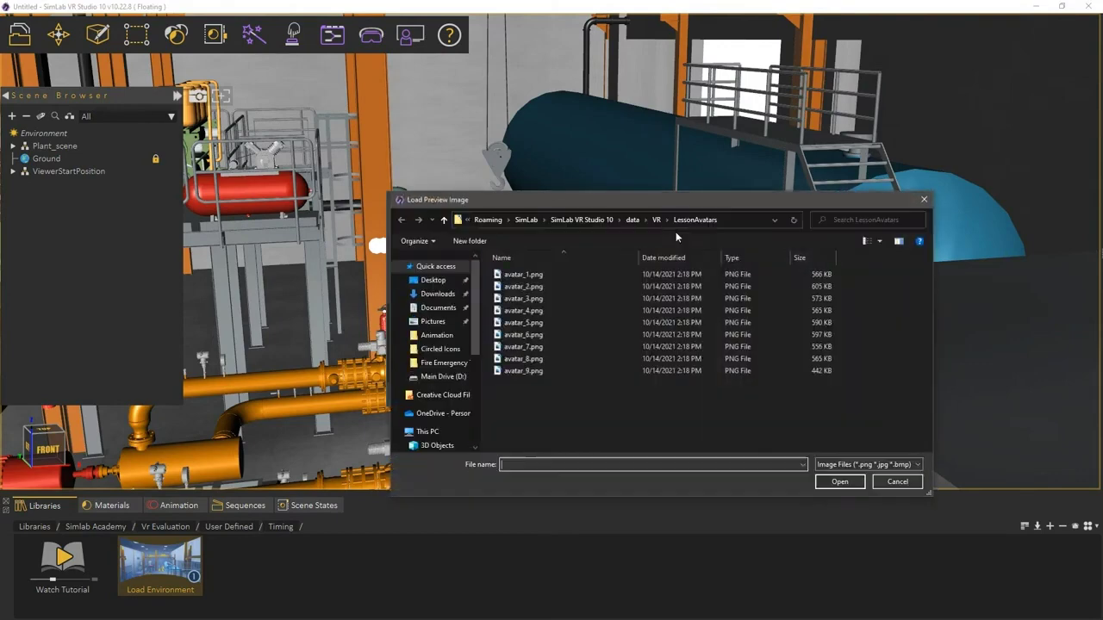
pyautogui.doubleClick(522, 275)
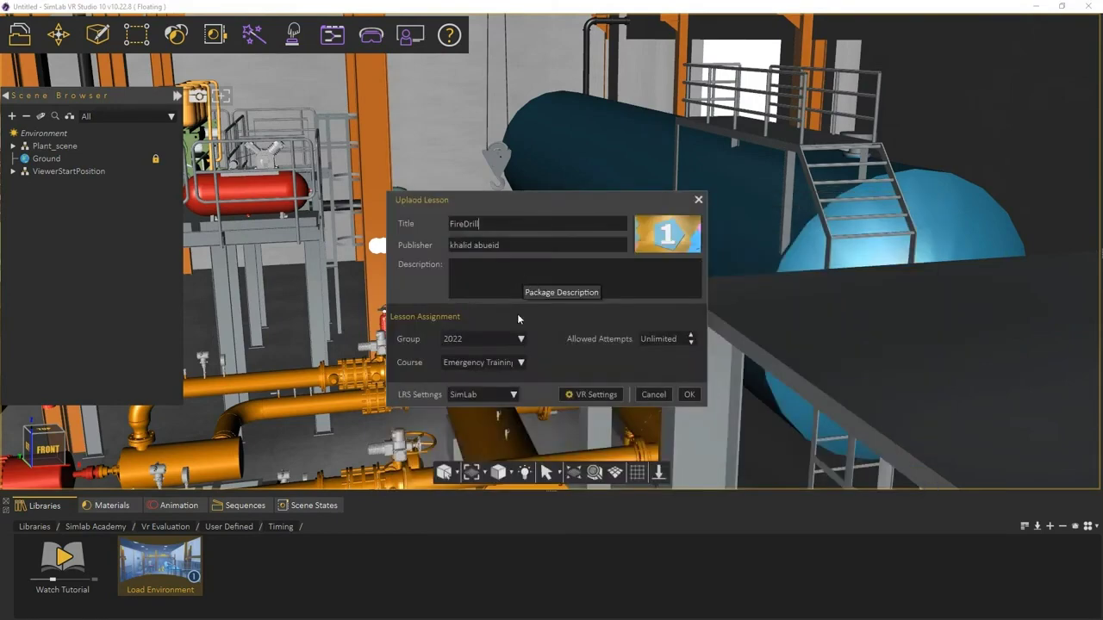
# Step: Keep group 2022 and course Emergency Training for the lesson
pyautogui.click(515, 340)
pyautogui.click(515, 339)
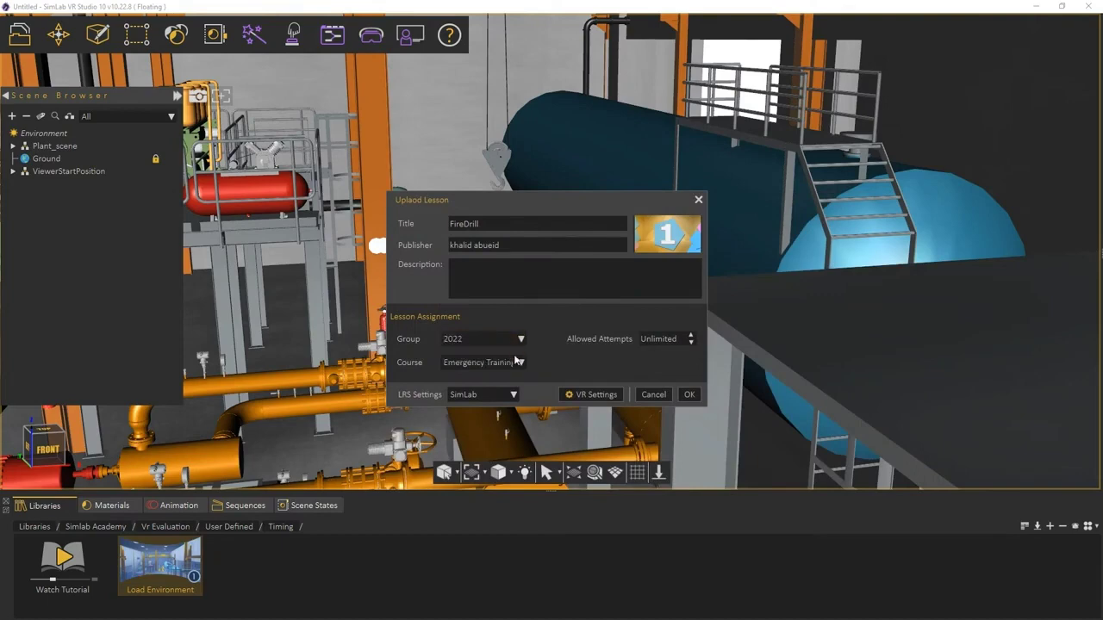
pyautogui.click(515, 363)
pyautogui.click(515, 364)
# Step: Remove VR Catalogs, Materials, Environment, Navigation and Notes from the VR menu, then upload the lesson
pyautogui.click(580, 395)
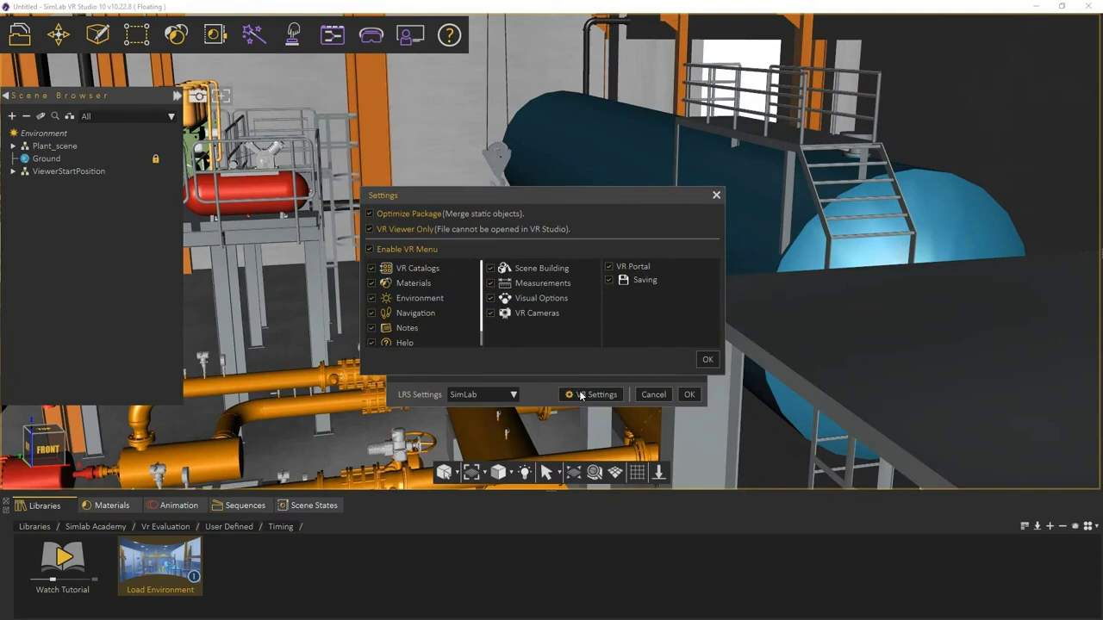
pyautogui.click(375, 271)
pyautogui.click(372, 284)
pyautogui.click(373, 300)
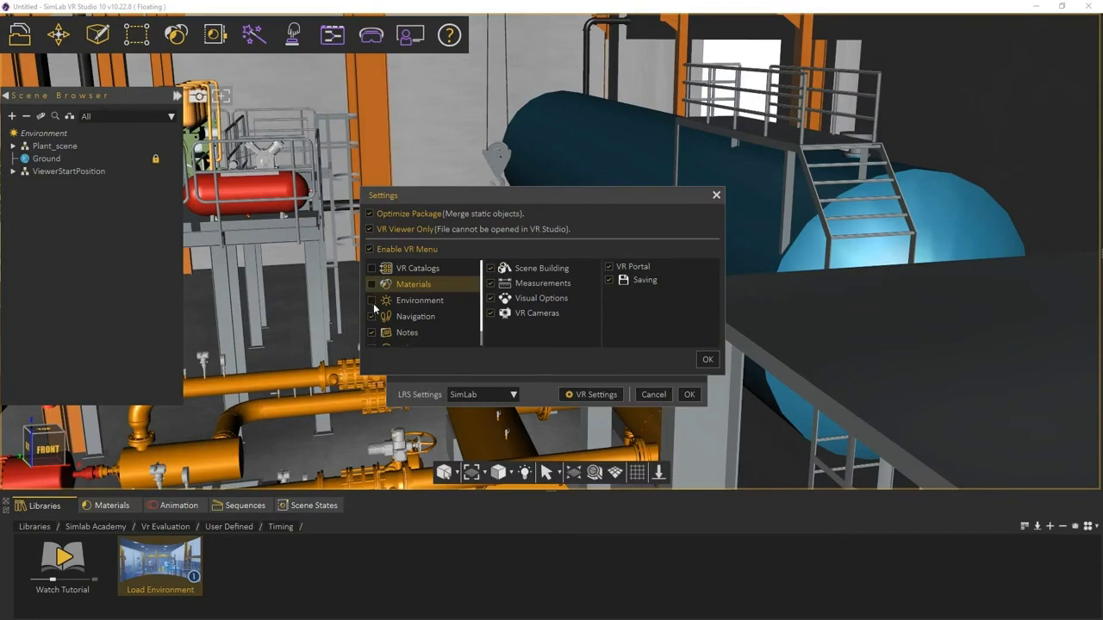
pyautogui.click(372, 317)
pyautogui.click(372, 332)
pyautogui.scroll(-1, 373, 335)
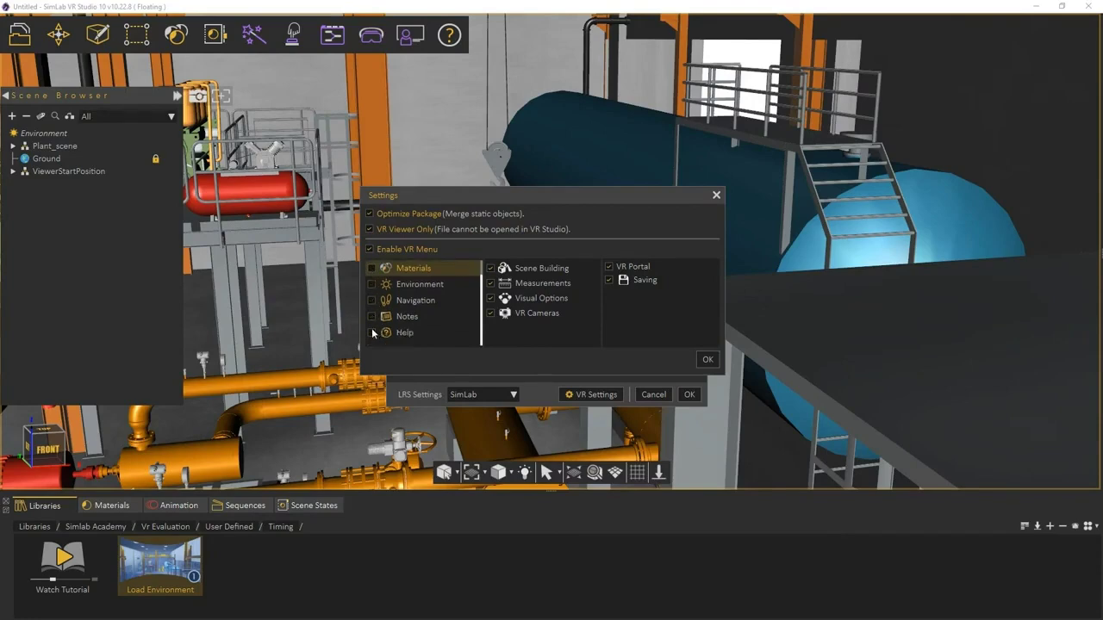
pyautogui.scroll(1, 373, 335)
pyautogui.click(706, 359)
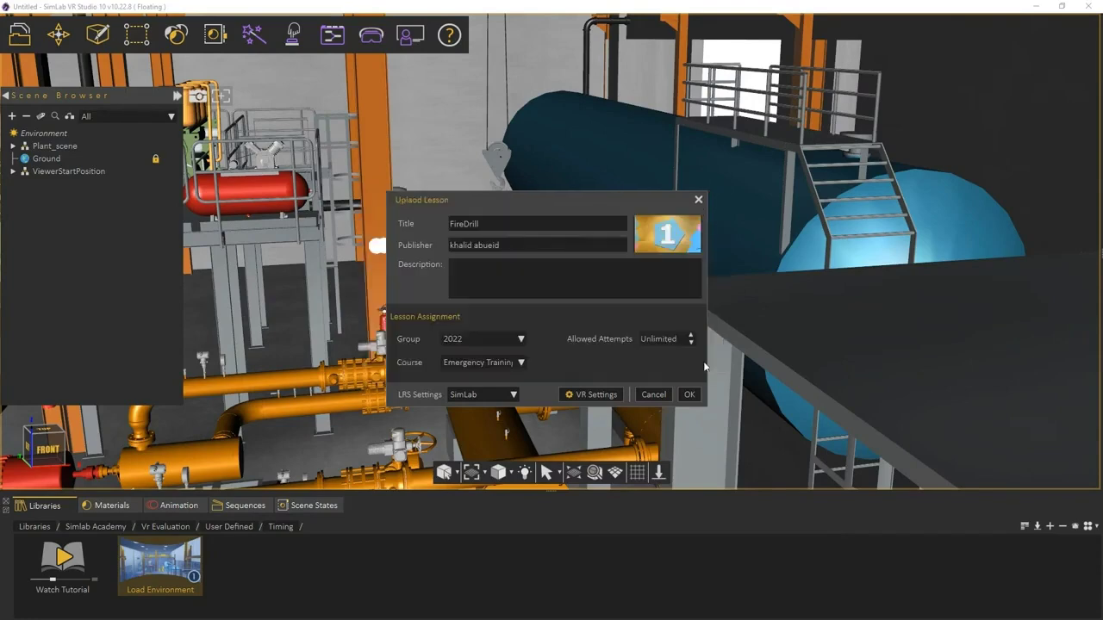
pyautogui.click(683, 389)
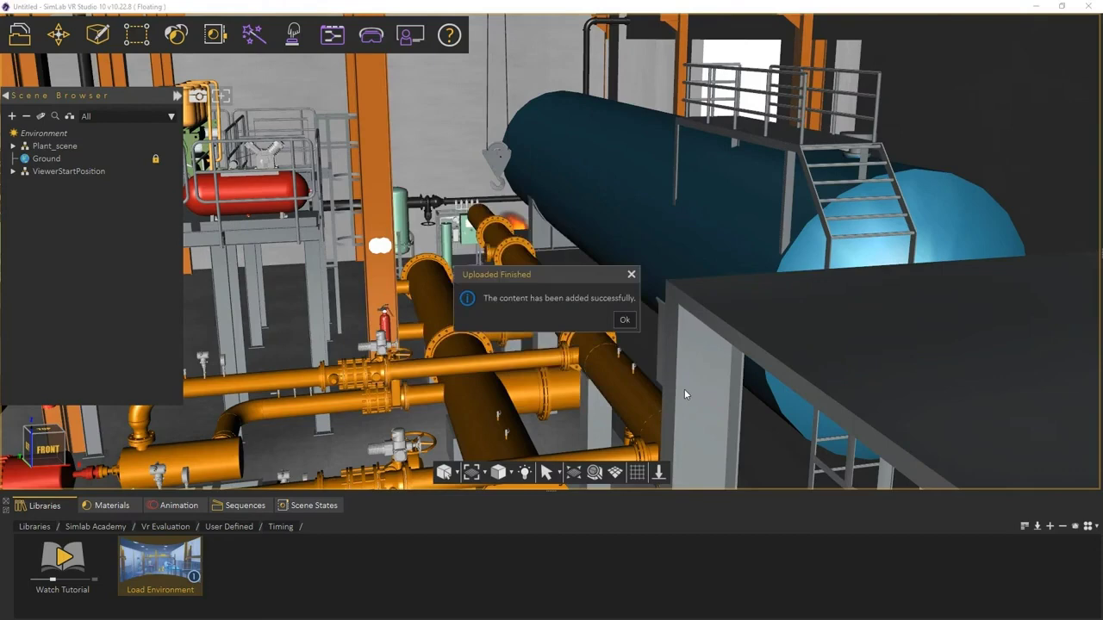
pyautogui.click(624, 320)
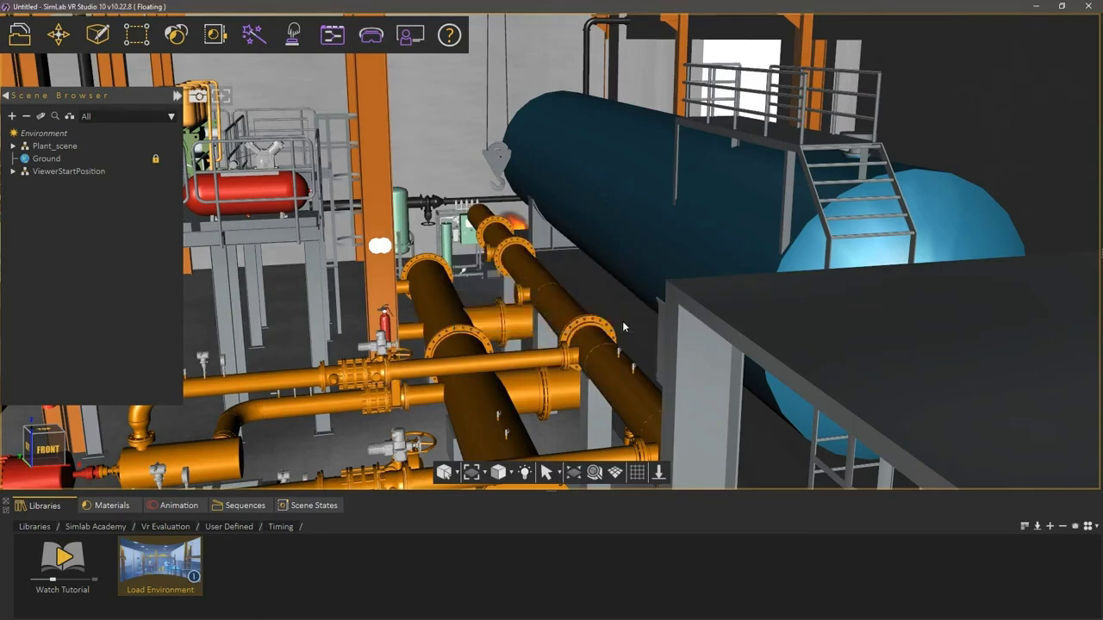
# Step: Launch the standalone VR Viewer and sign in with the account e-mail and password
pyautogui.click(369, 37)
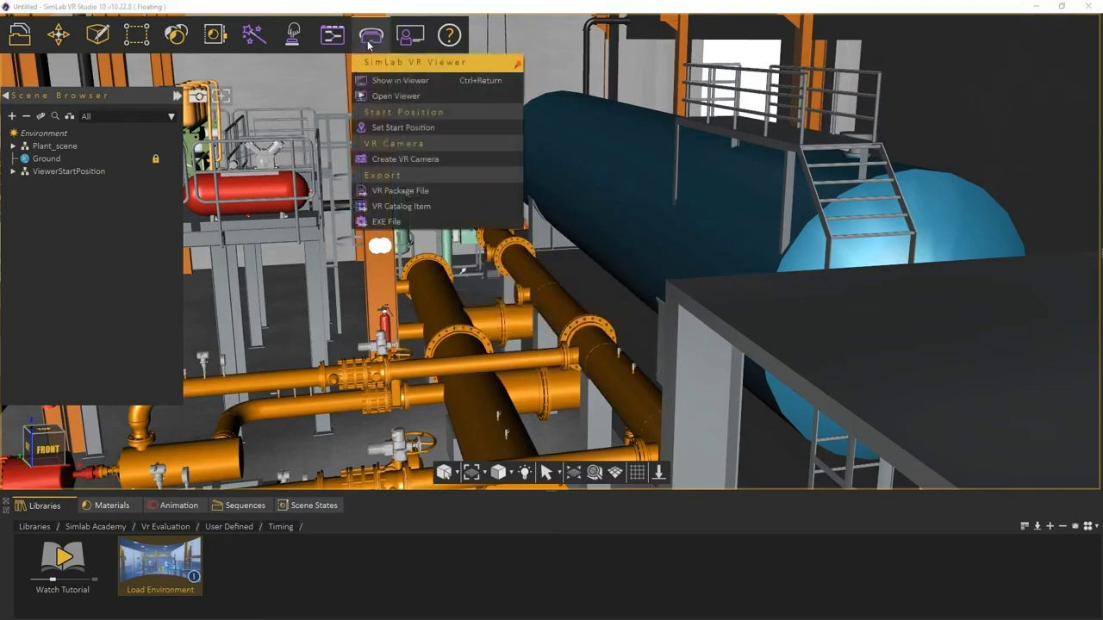
pyautogui.click(382, 96)
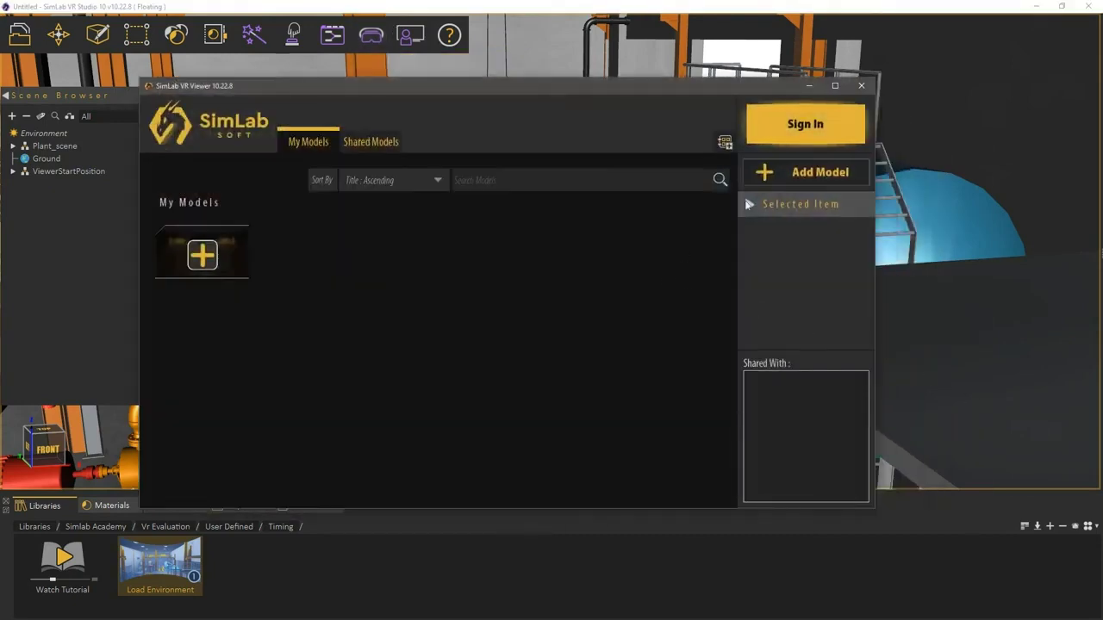
pyautogui.click(789, 126)
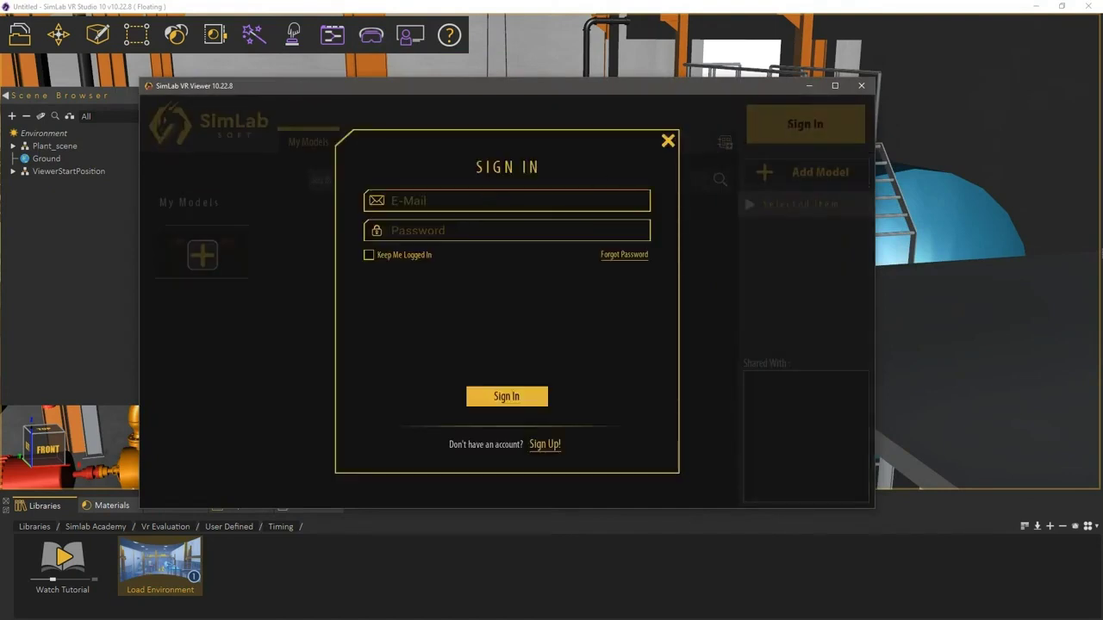
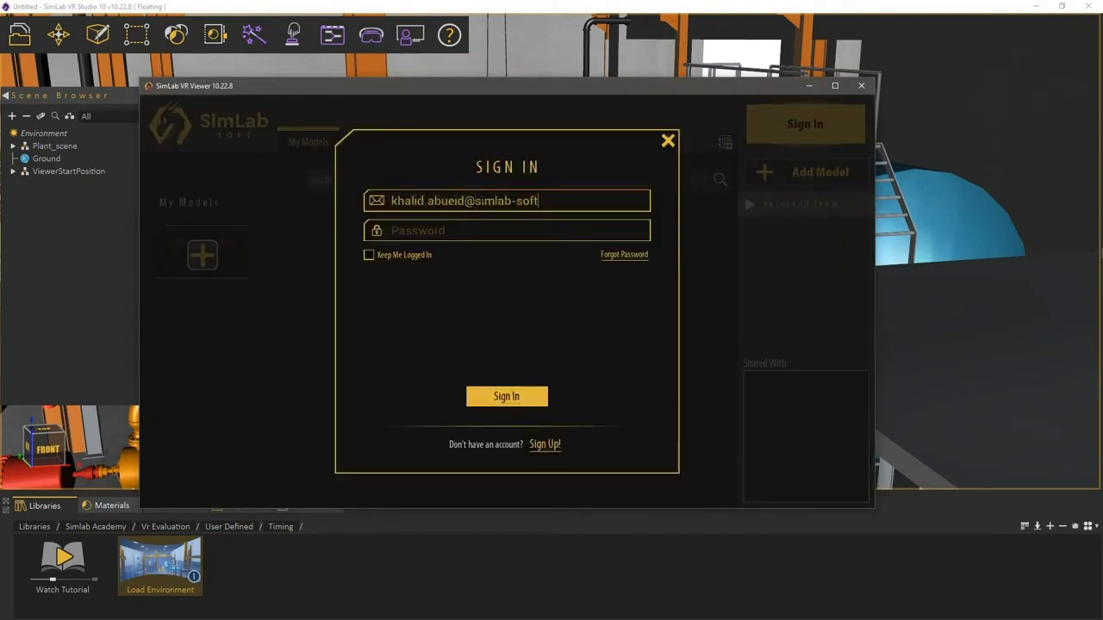
pyautogui.press('Tab')
pyautogui.write('************')
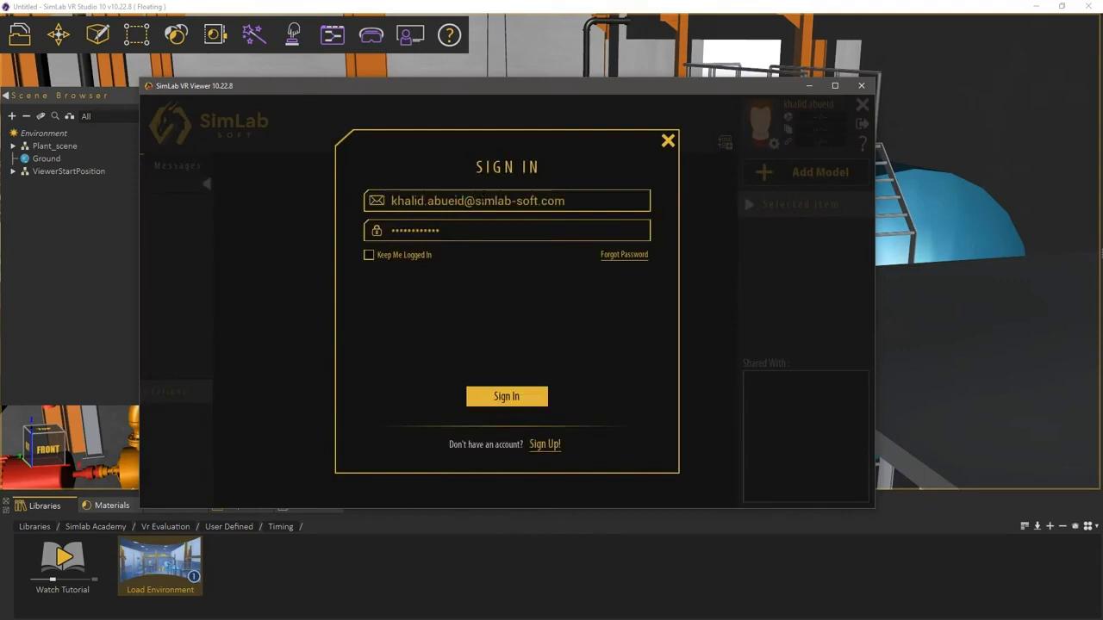
pyautogui.press('Return')
# Step: Choose SimLab Institute as the organization and confirm
pyautogui.click(478, 216)
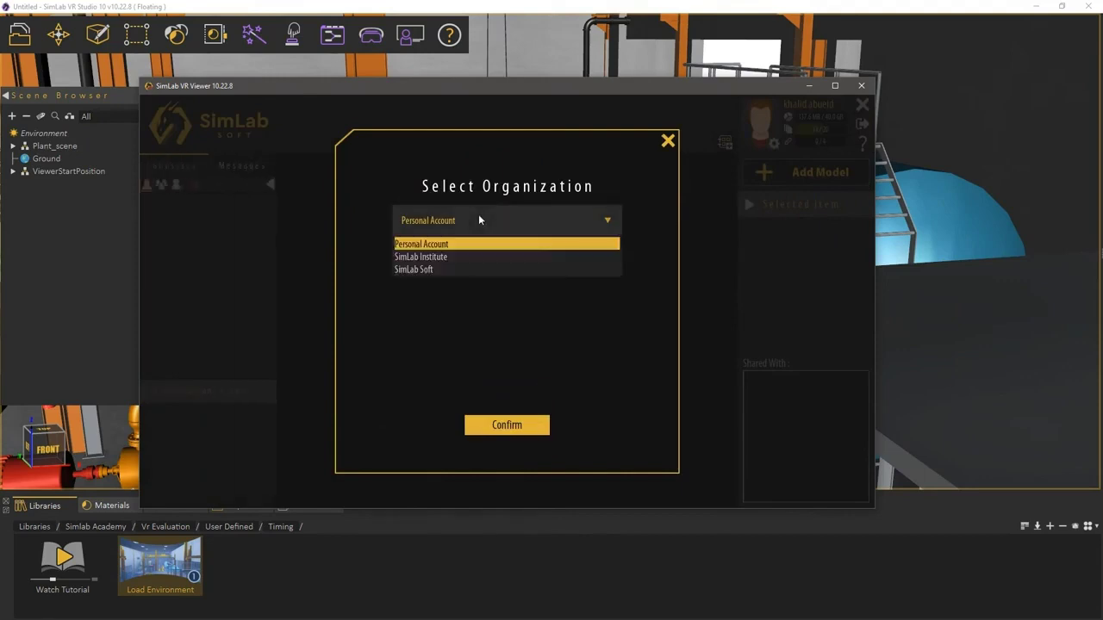
pyautogui.click(443, 258)
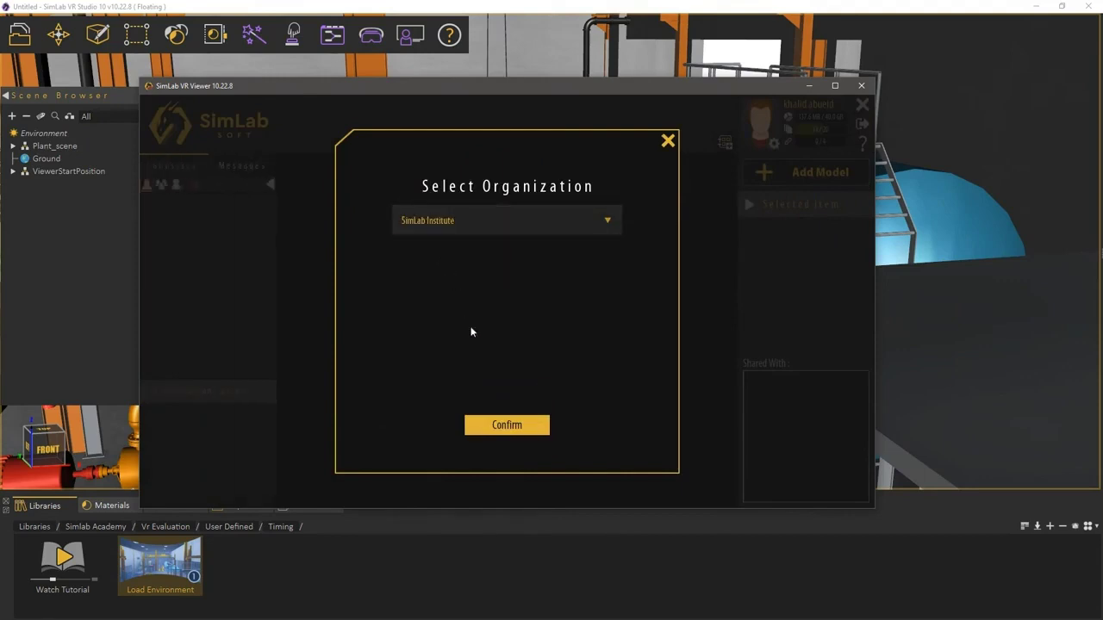
pyautogui.click(494, 426)
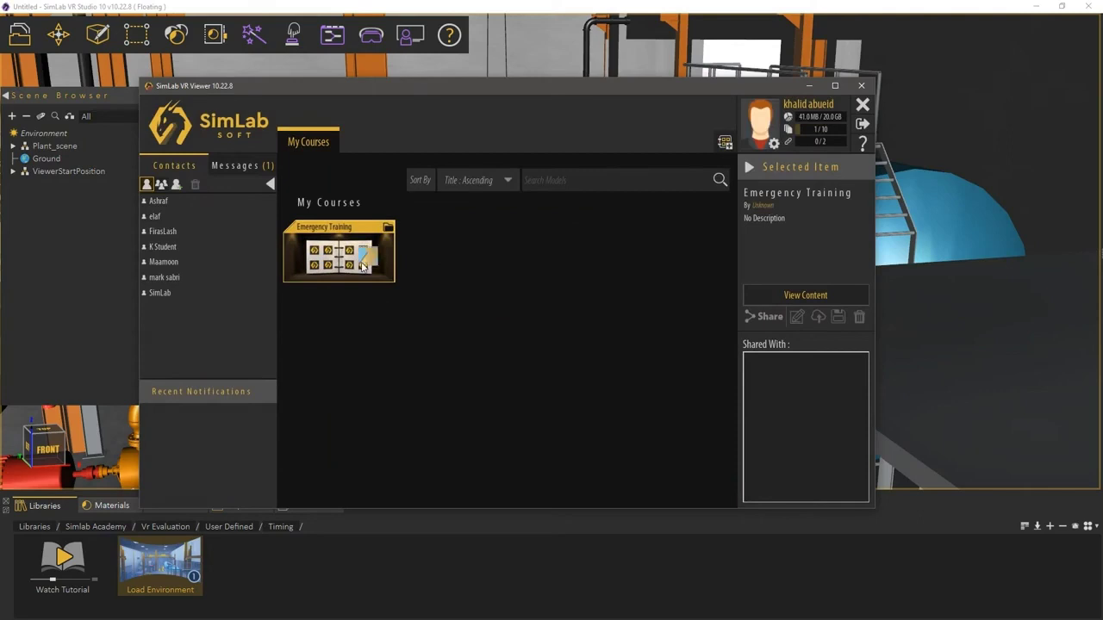
# Step: Share the FireDrill lesson from Emergency Training with the student contact, then choose logout
pyautogui.doubleClick(362, 267)
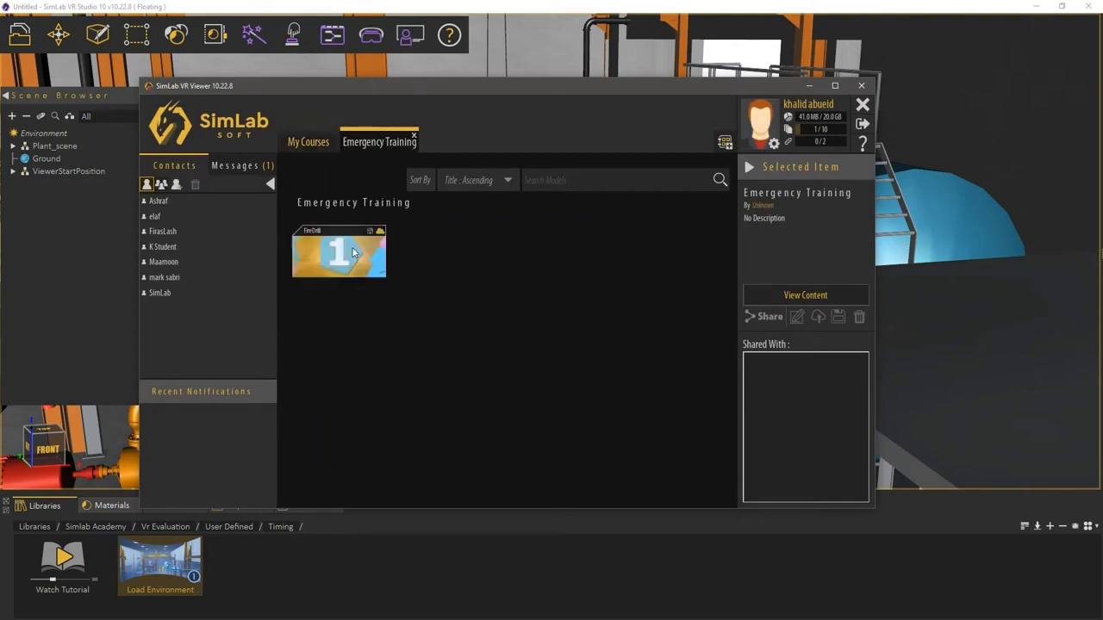
pyautogui.click(353, 251)
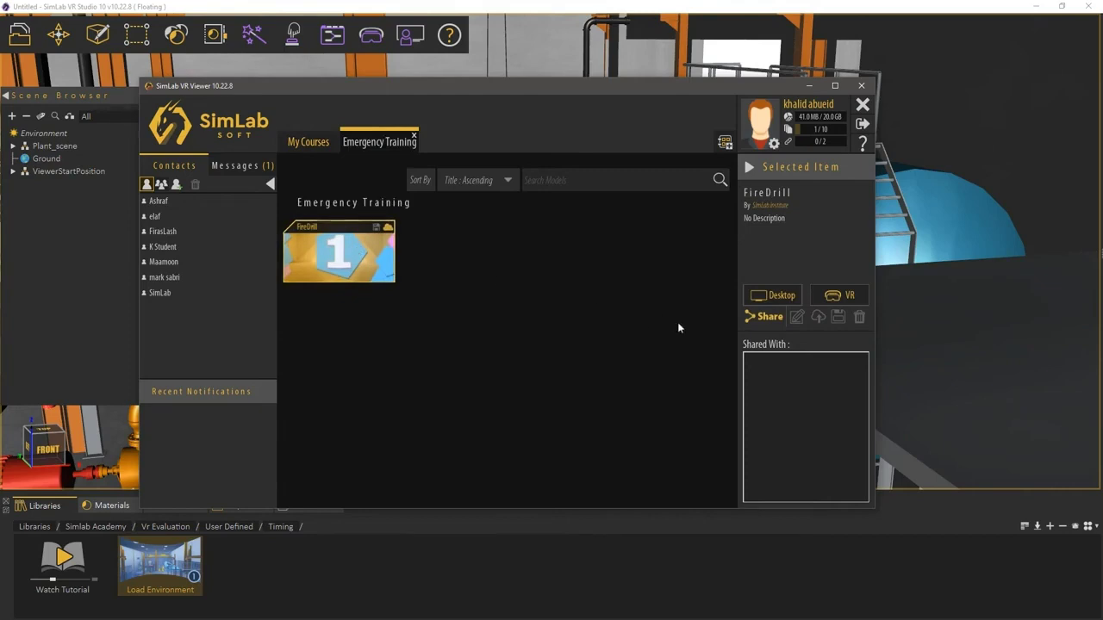
pyautogui.click(762, 319)
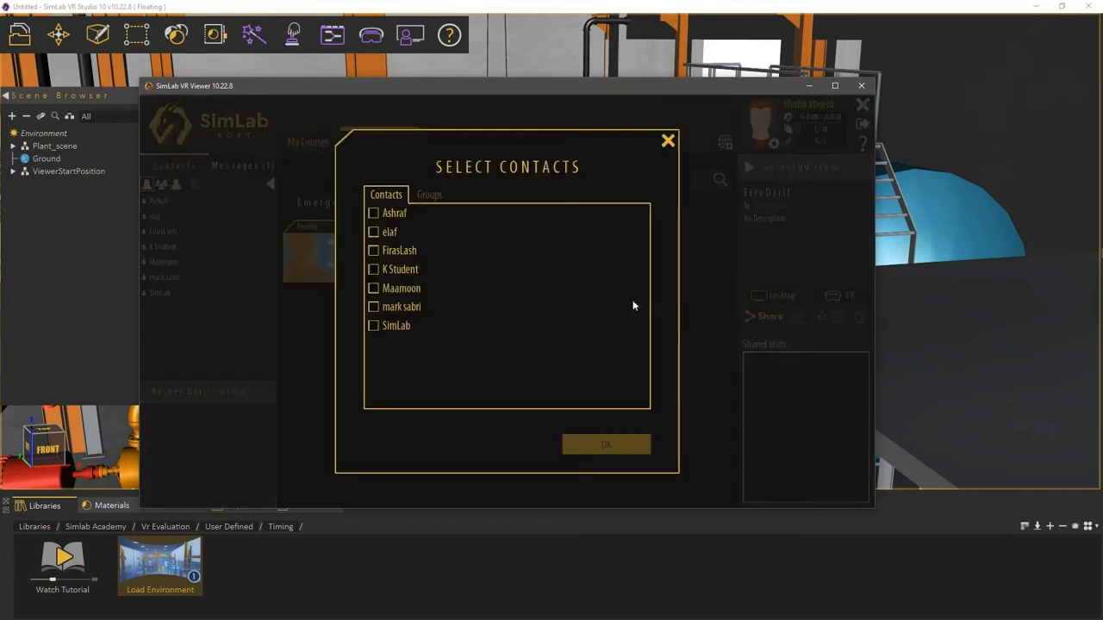
pyautogui.click(374, 268)
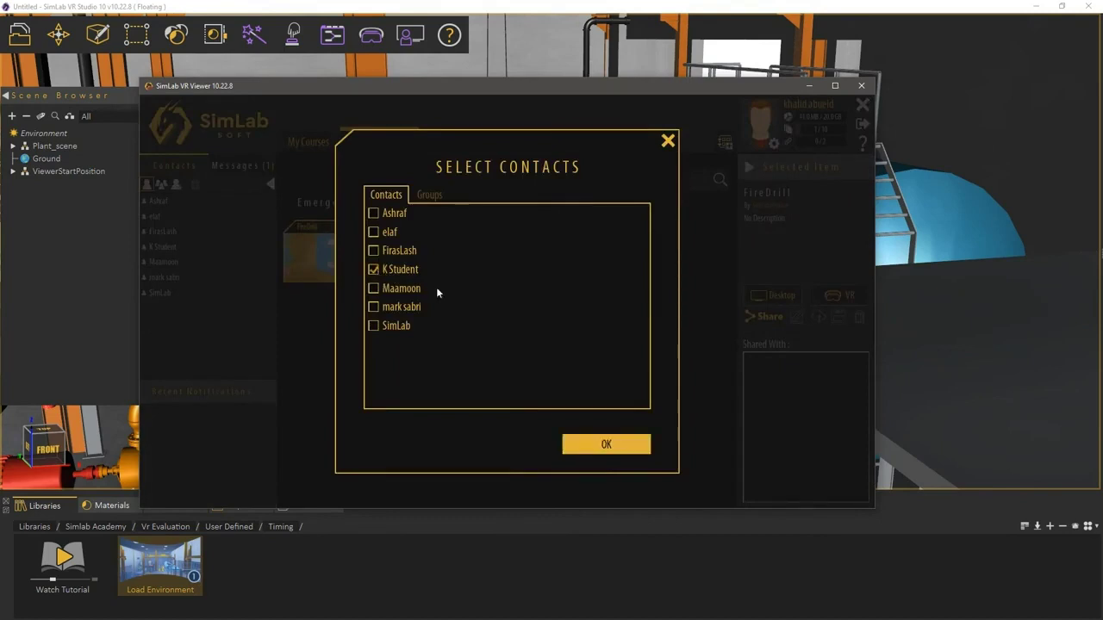
pyautogui.click(618, 450)
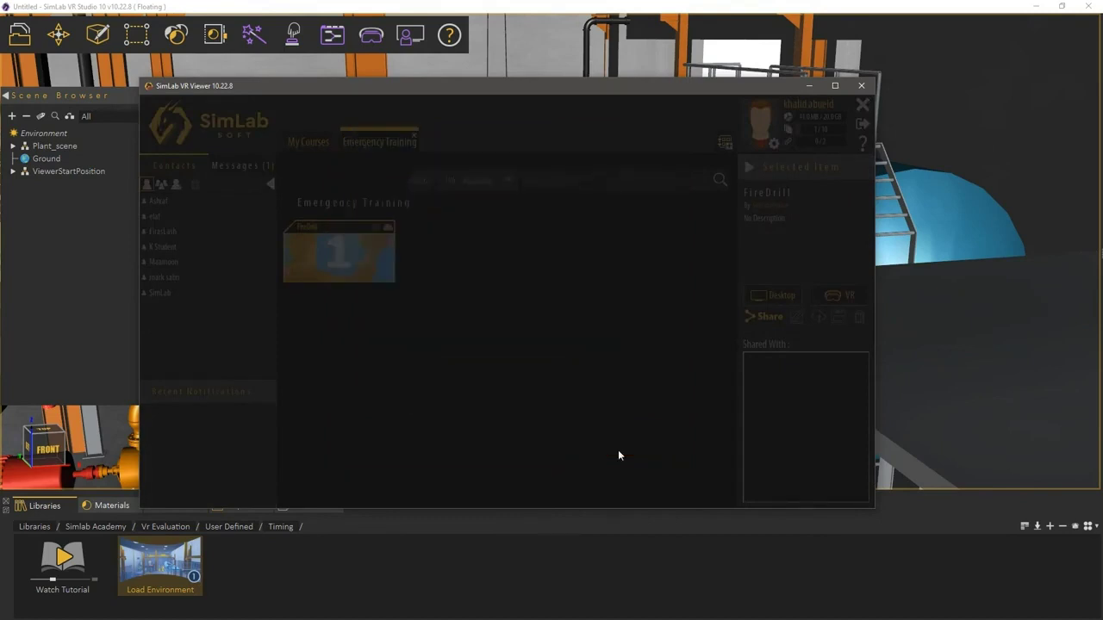
pyautogui.click(613, 443)
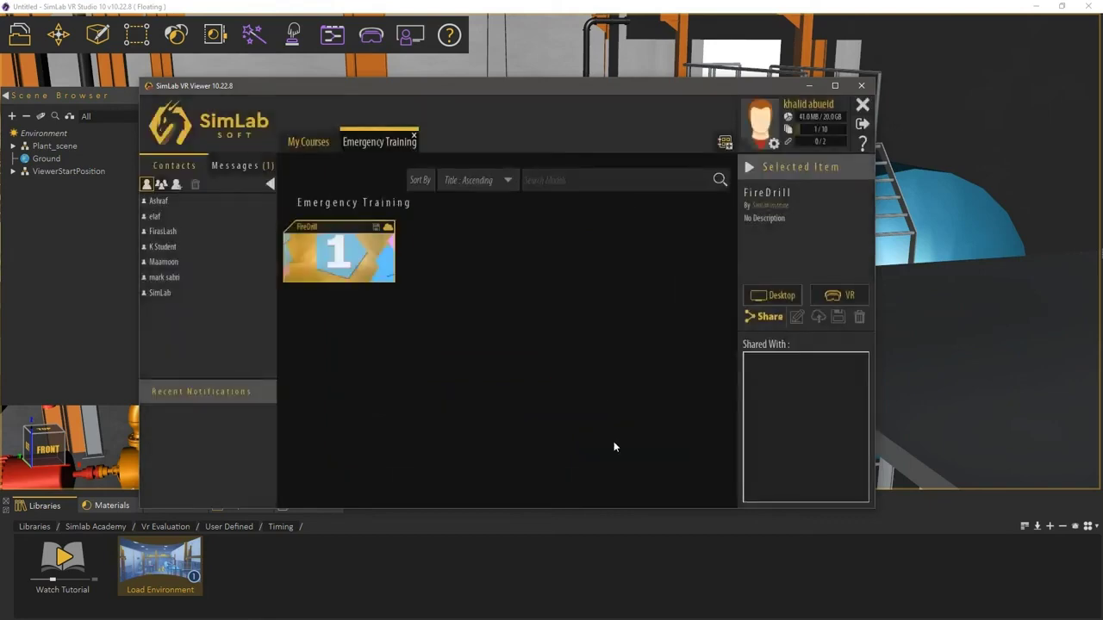
pyautogui.click(861, 127)
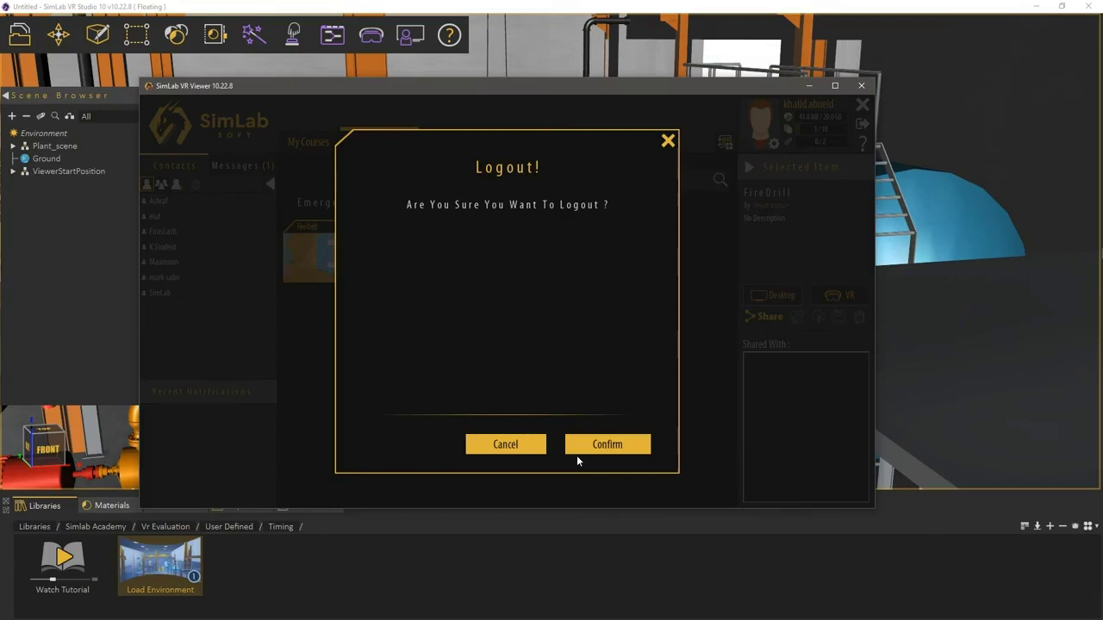
# Step: Log out and sign back in with the student's e-mail and password
pyautogui.click(576, 455)
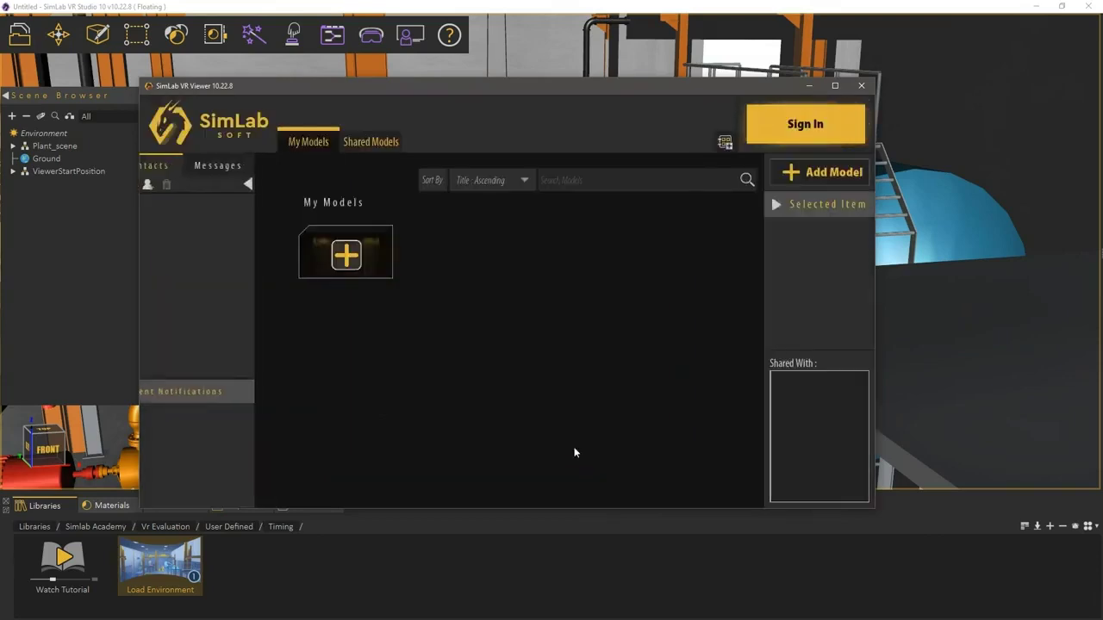
pyautogui.click(774, 121)
pyautogui.click(449, 193)
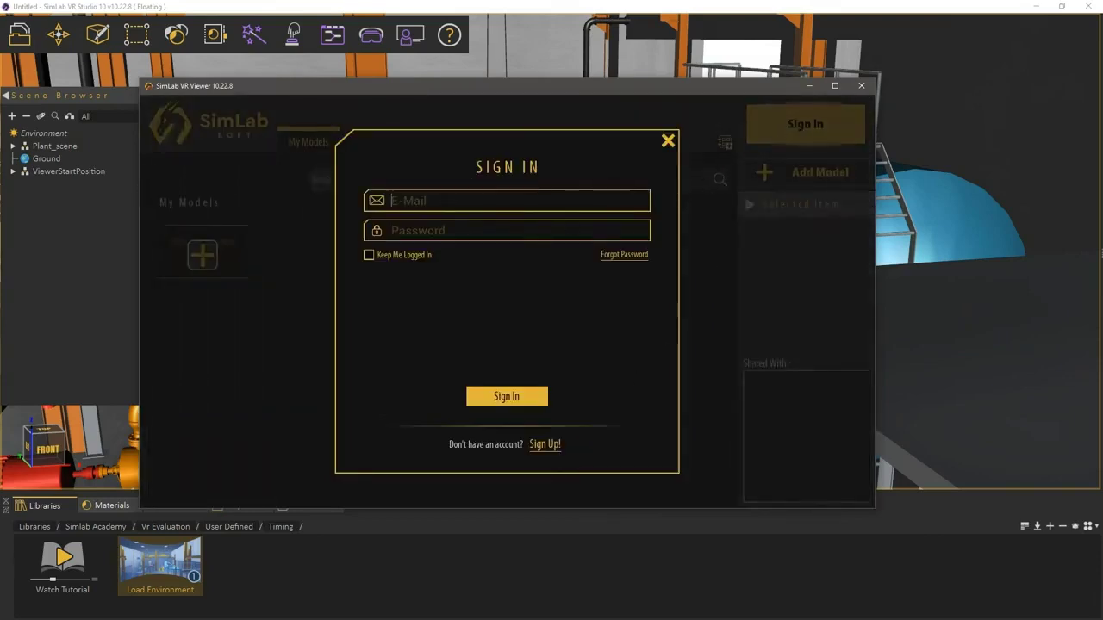
pyautogui.press('Tab')
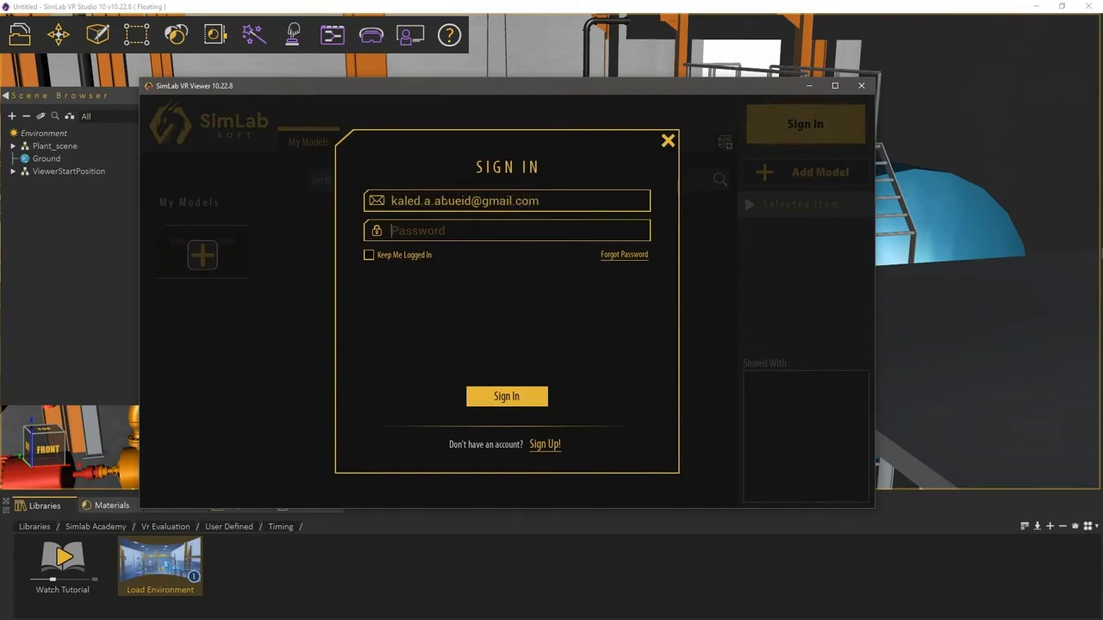
pyautogui.write('************')
pyautogui.press('Return')
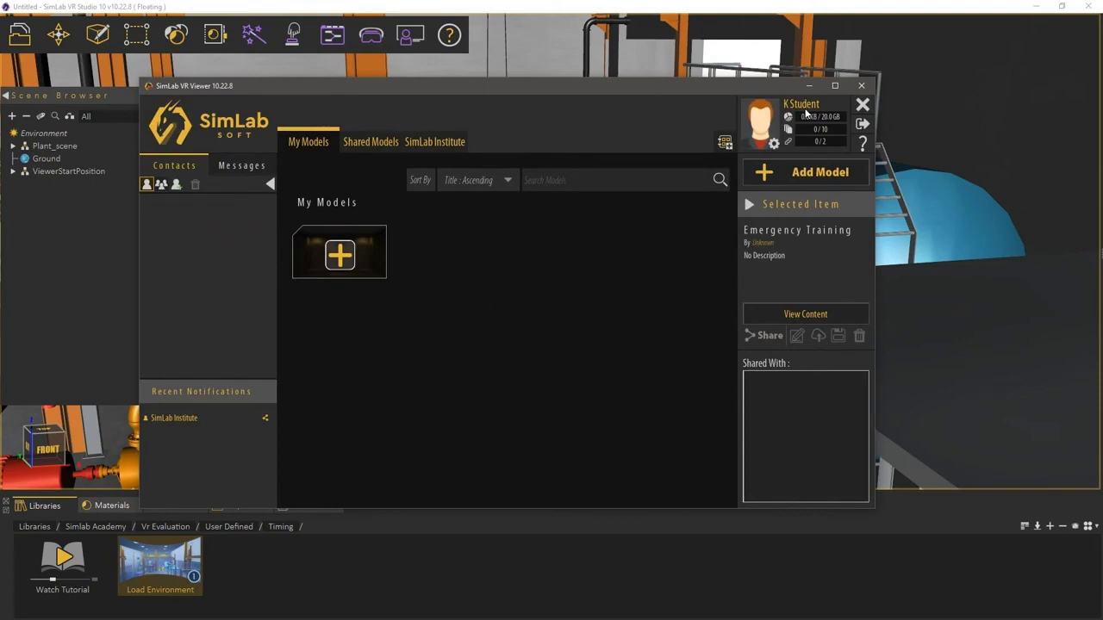
# Step: Open SimLab Institute's Emergency Training and run FireDrill in Desktop mode
pyautogui.click(426, 143)
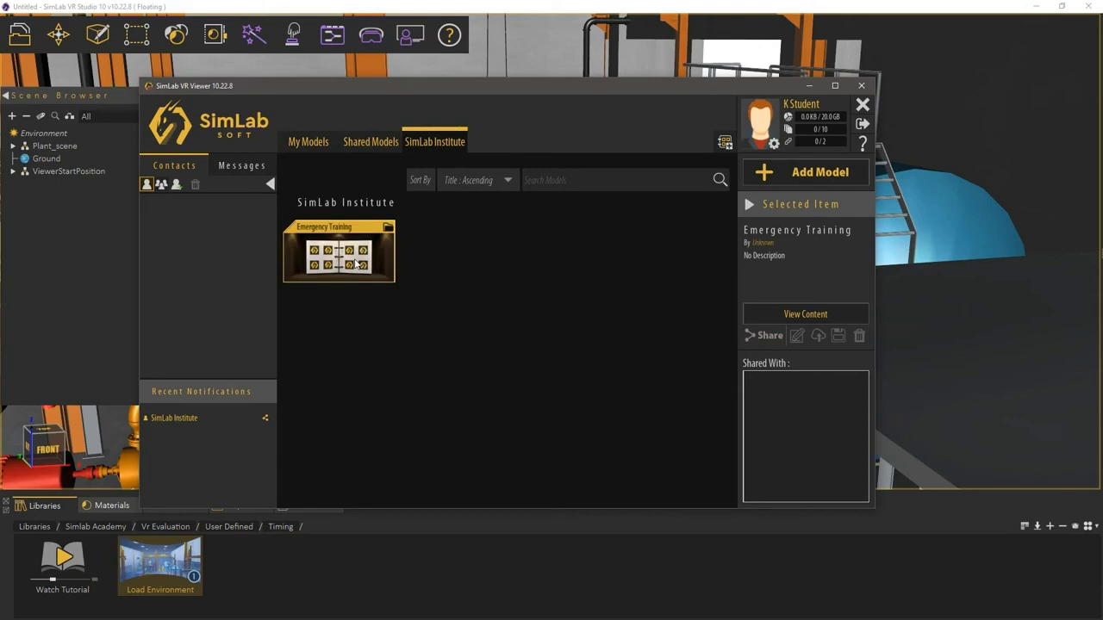
pyautogui.doubleClick(356, 263)
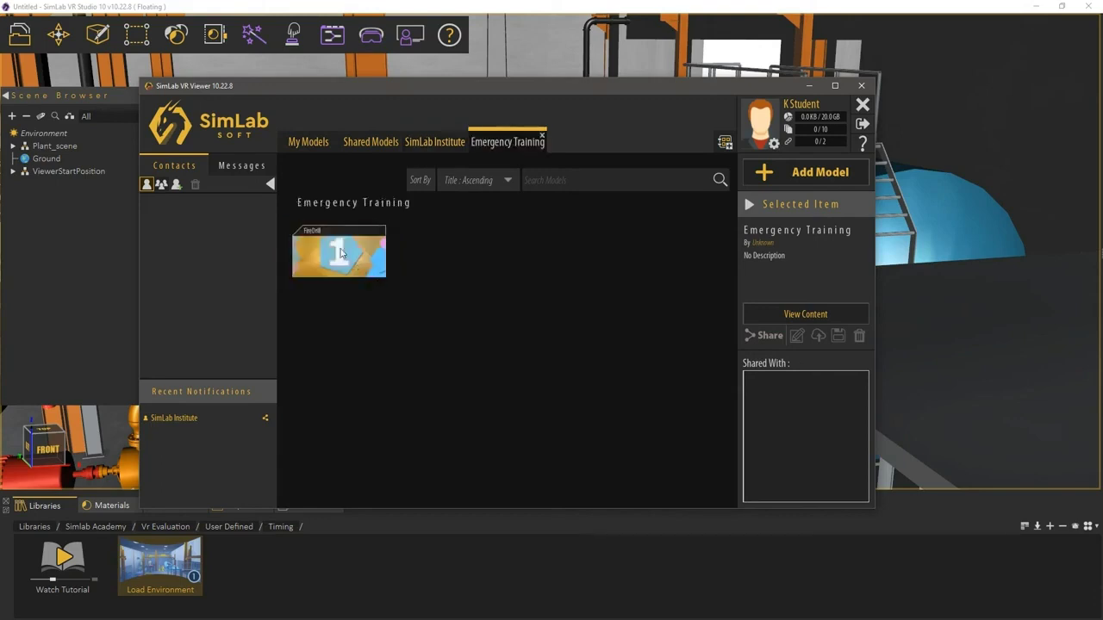
pyautogui.click(341, 253)
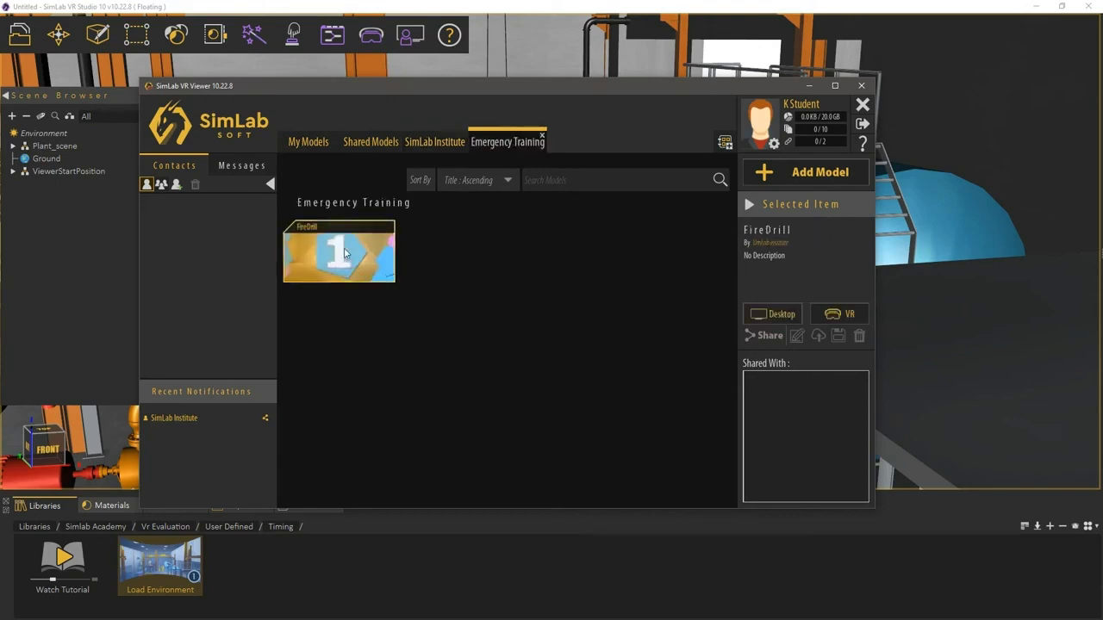
pyautogui.click(783, 314)
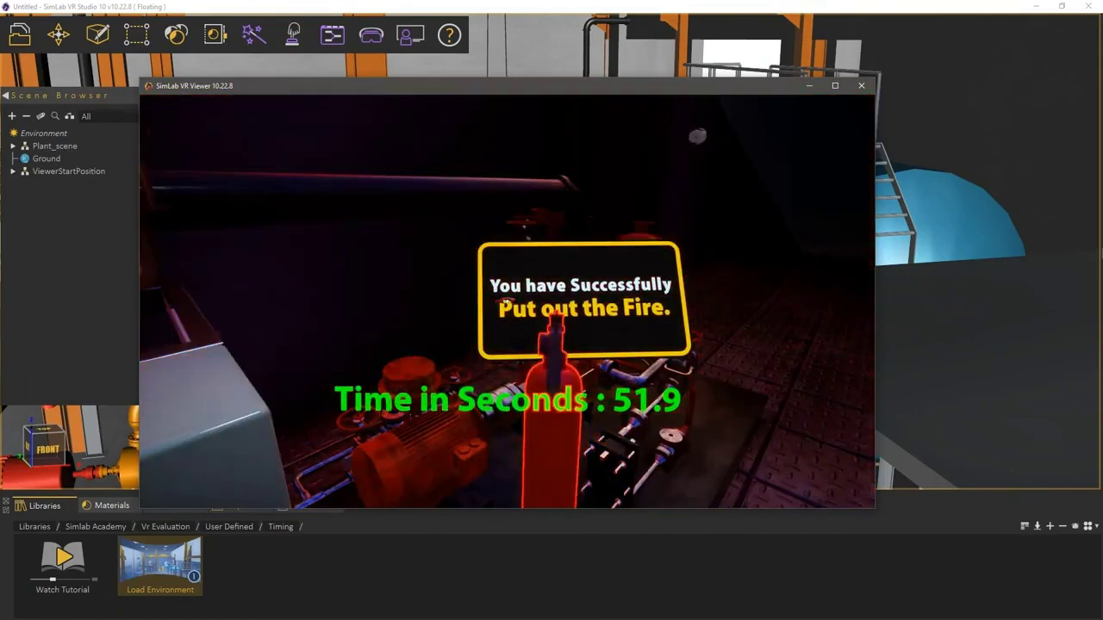
# Step: After extinguishing the fire in 51.9 seconds, exit the lesson scene with Escape and confirm
pyautogui.press('Escape')
pyautogui.press('Return')
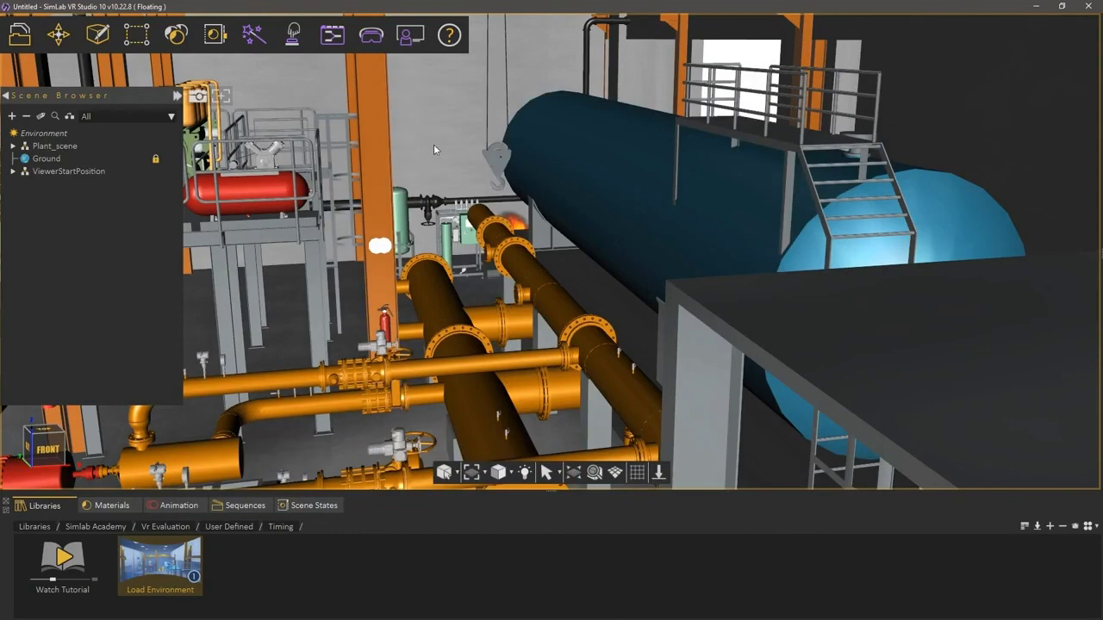
# Step: Launch Administrator for SimLab Institute and open the FireDrill results under Courses
pyautogui.click(405, 43)
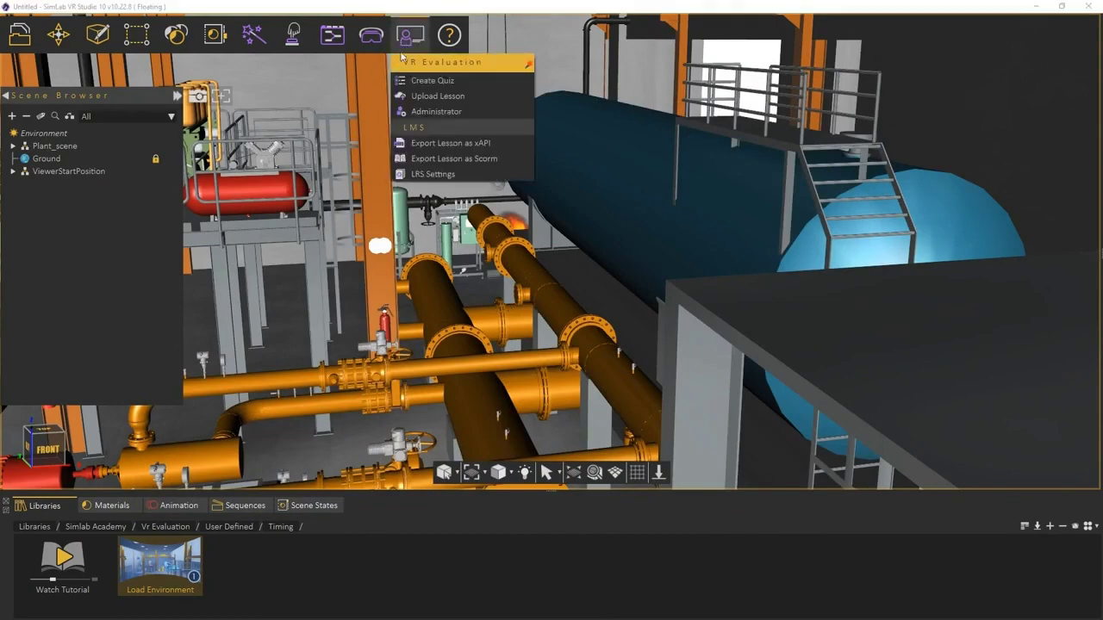
pyautogui.click(422, 111)
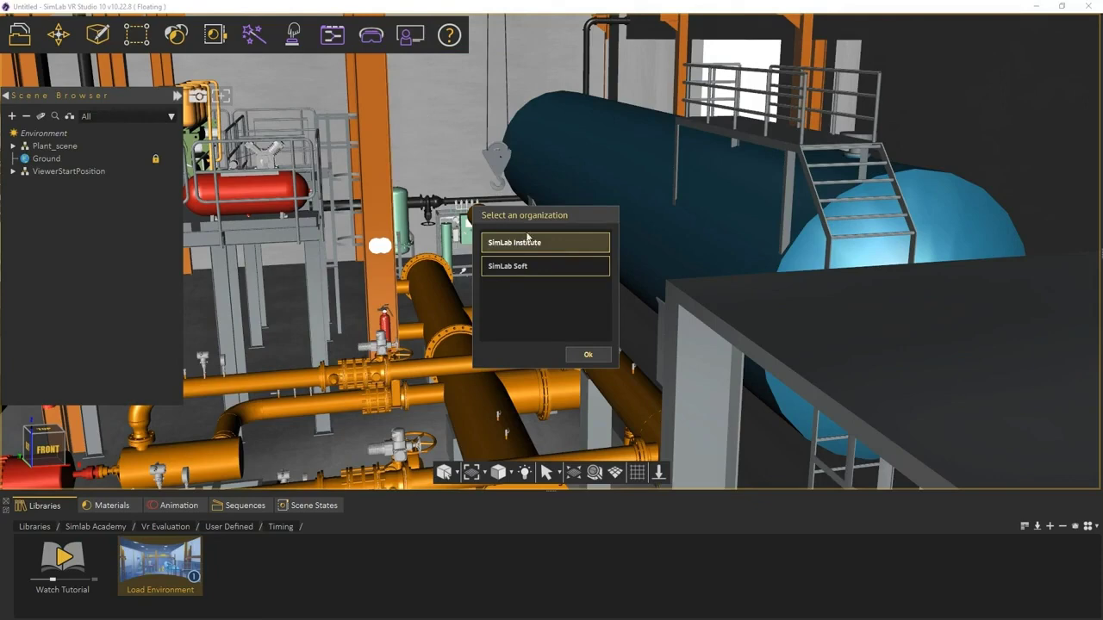
pyautogui.click(586, 354)
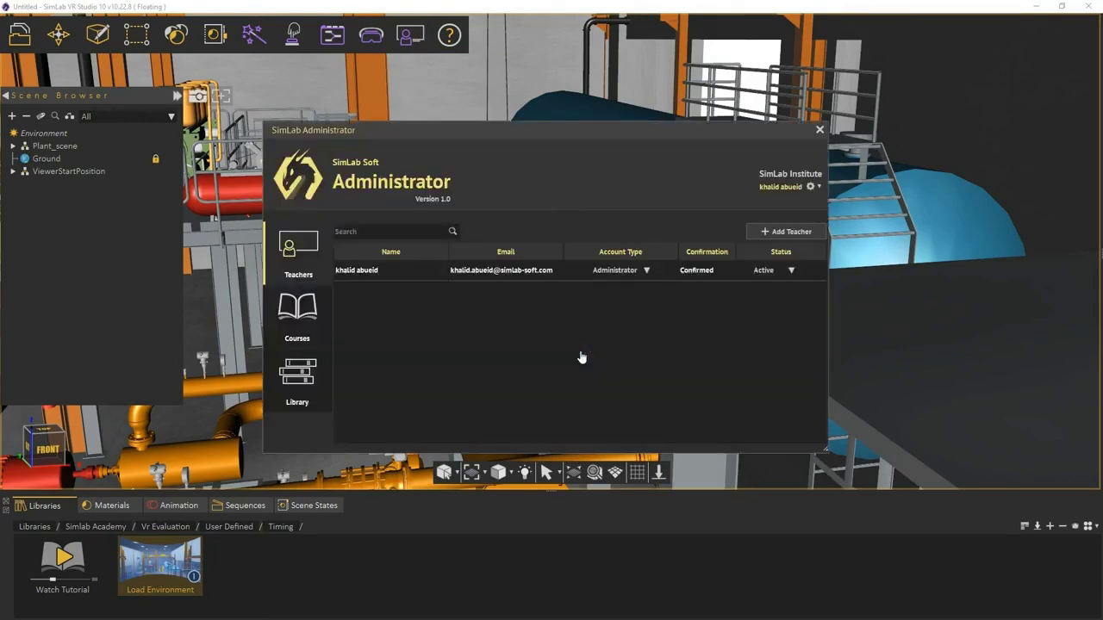
pyautogui.click(307, 329)
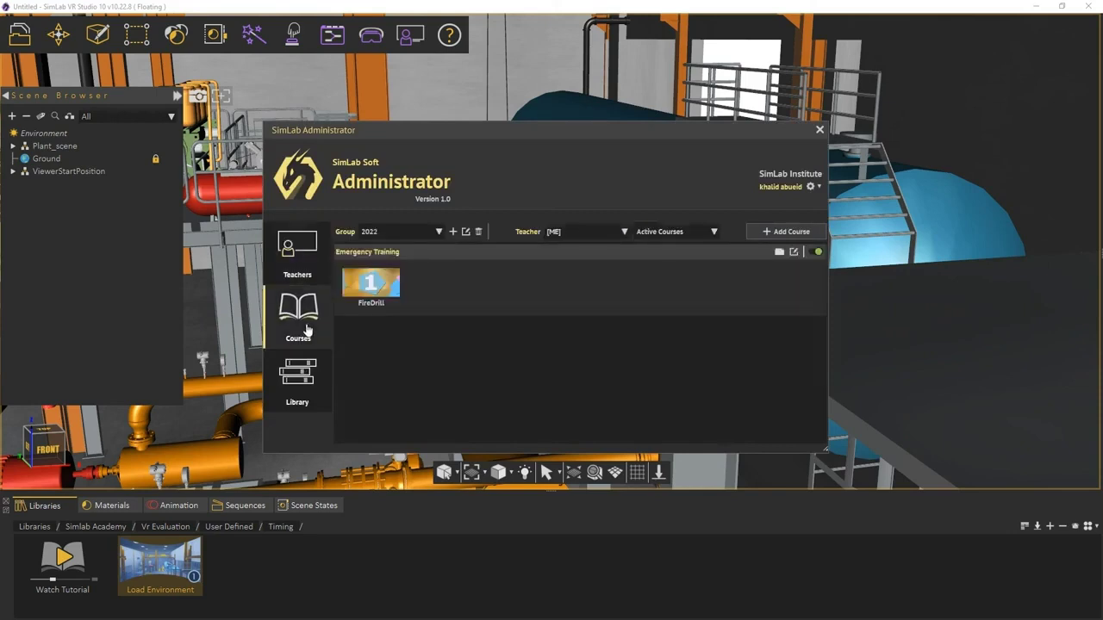
pyautogui.click(369, 289)
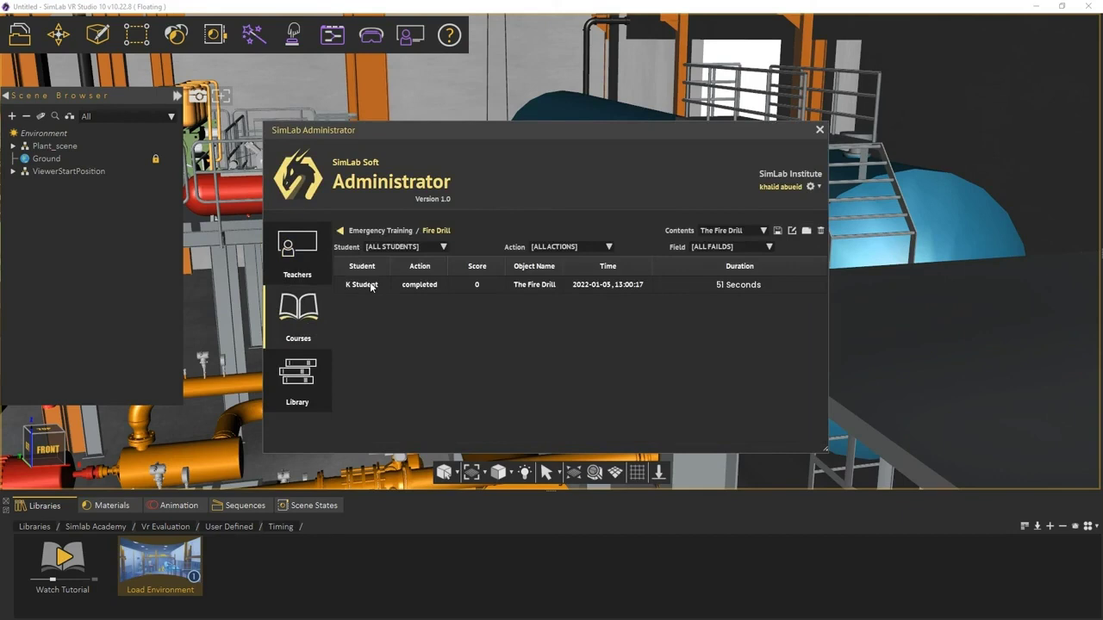